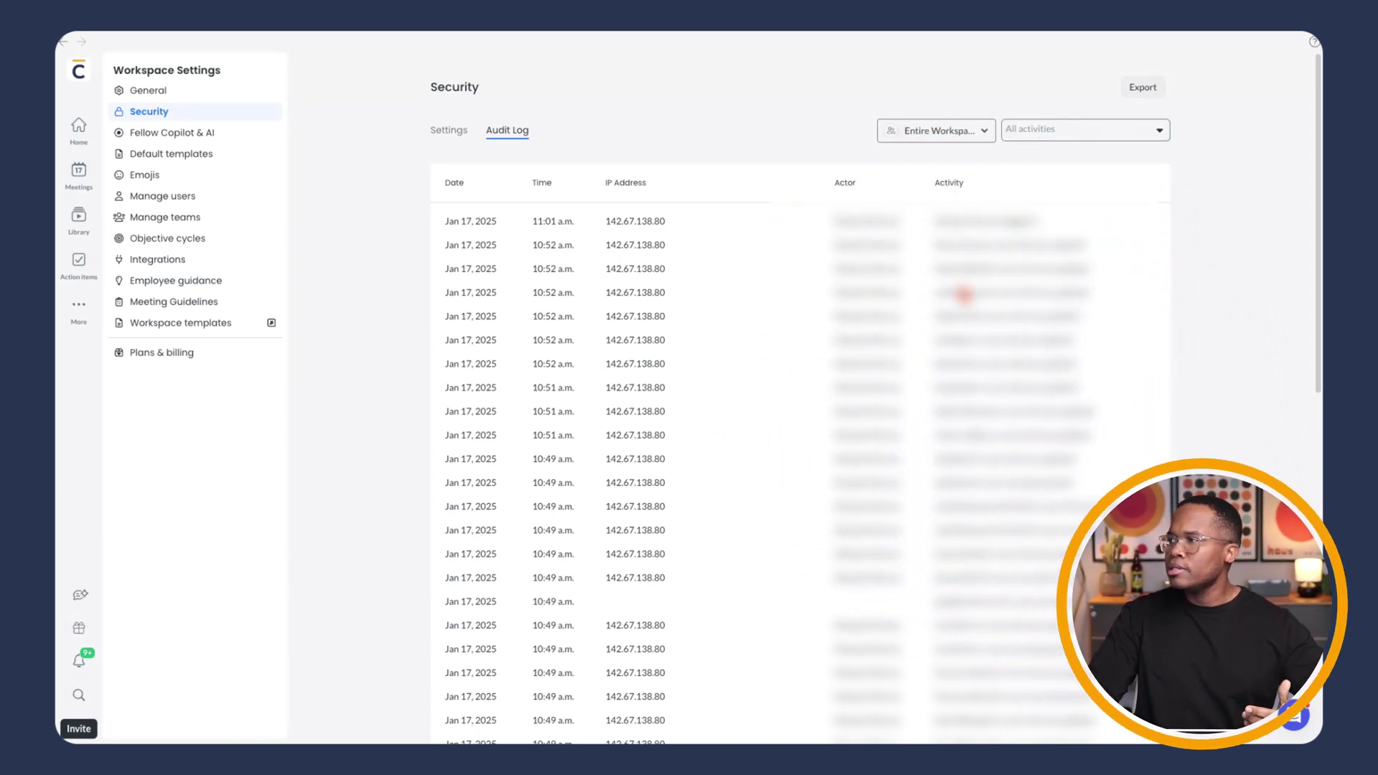
Examine the date, time and IP address entries in the workspace's security audit log.
scroll(963, 292, "down", 5)
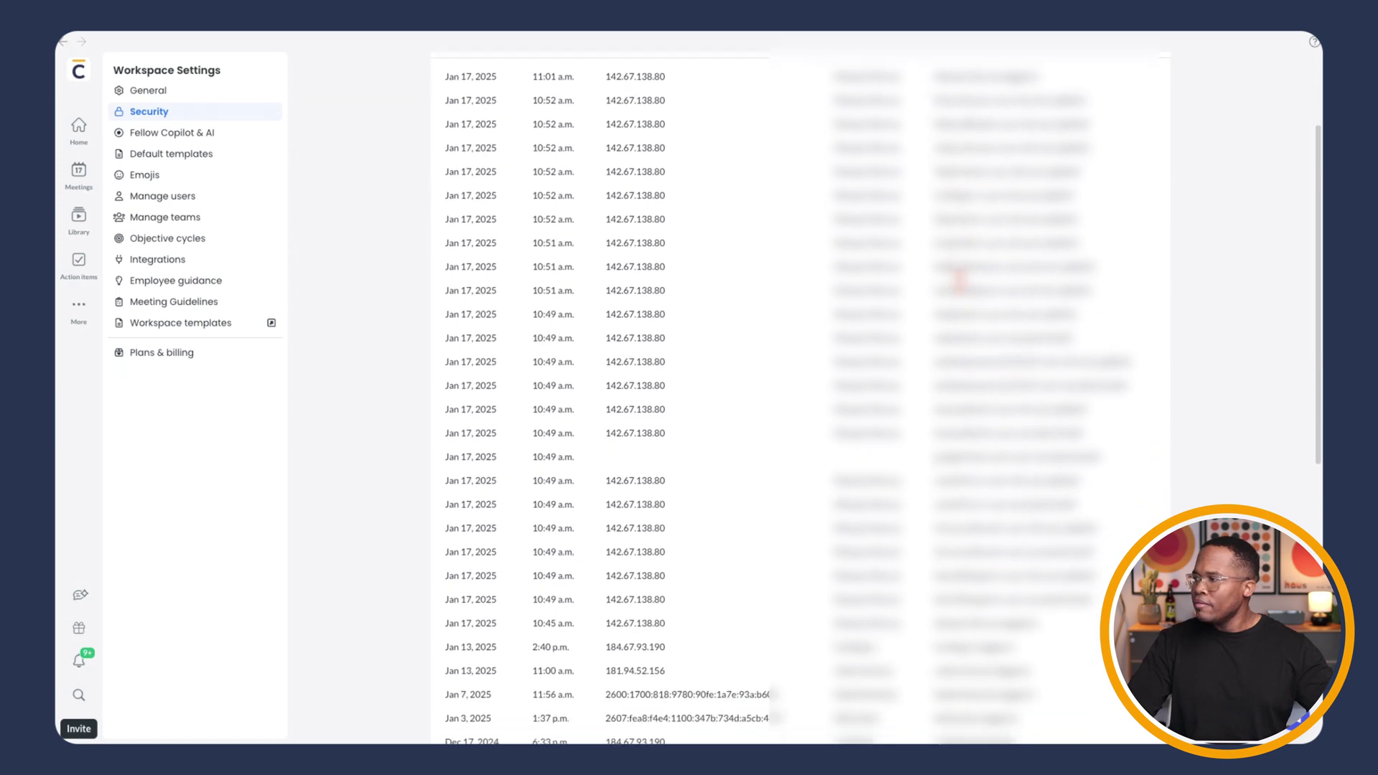
scroll(960, 282, "down", 5)
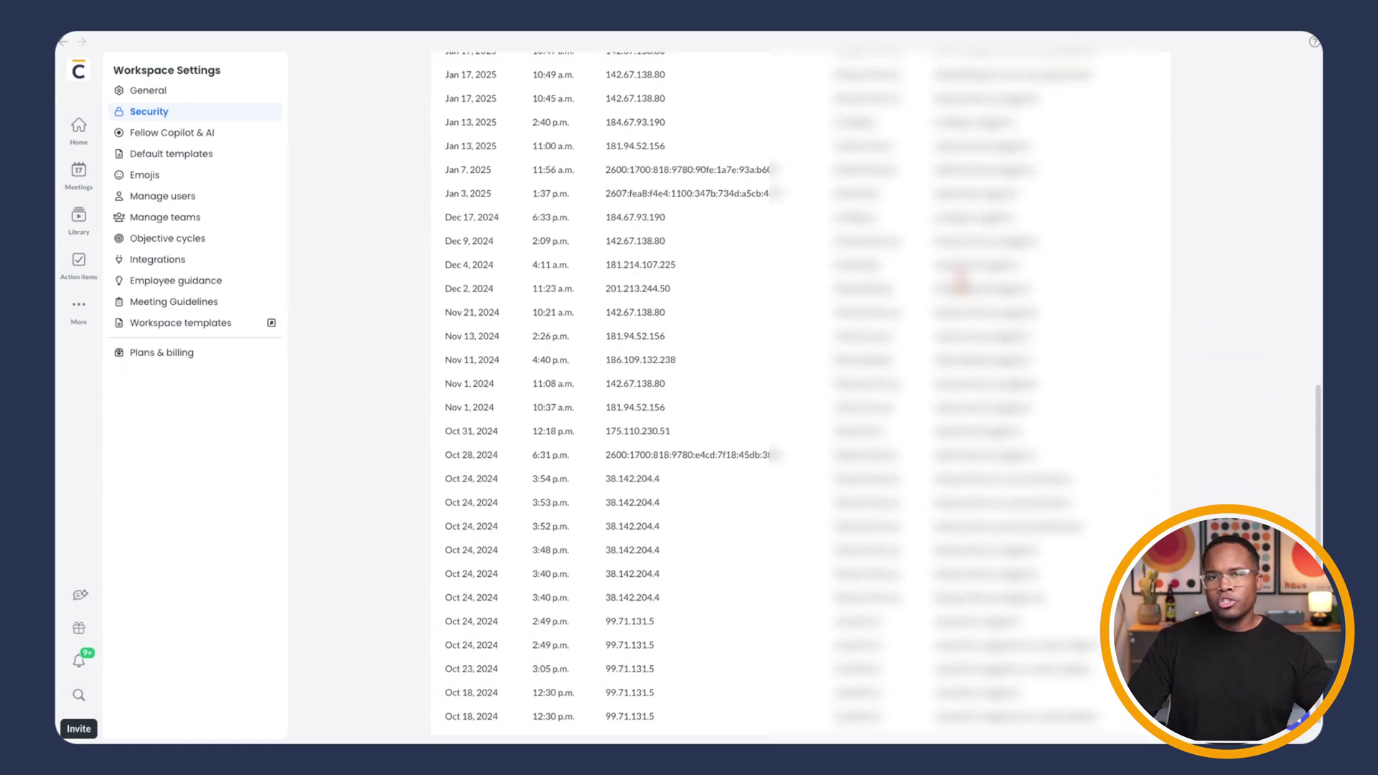
scroll(963, 292, "up", 10)
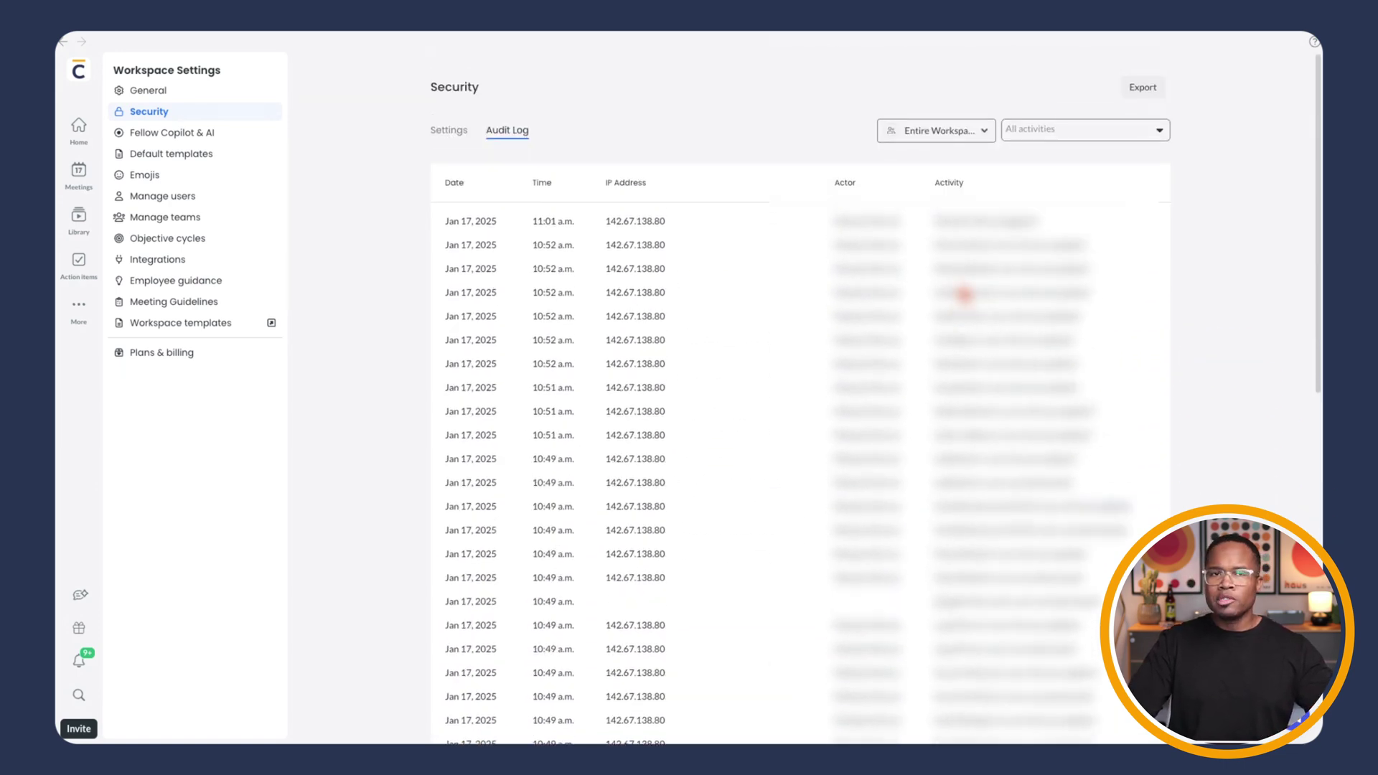
Open the Recording Rules & Restrictions of the workspace's Fellow Copilot & AI settings.
left_click(192, 136)
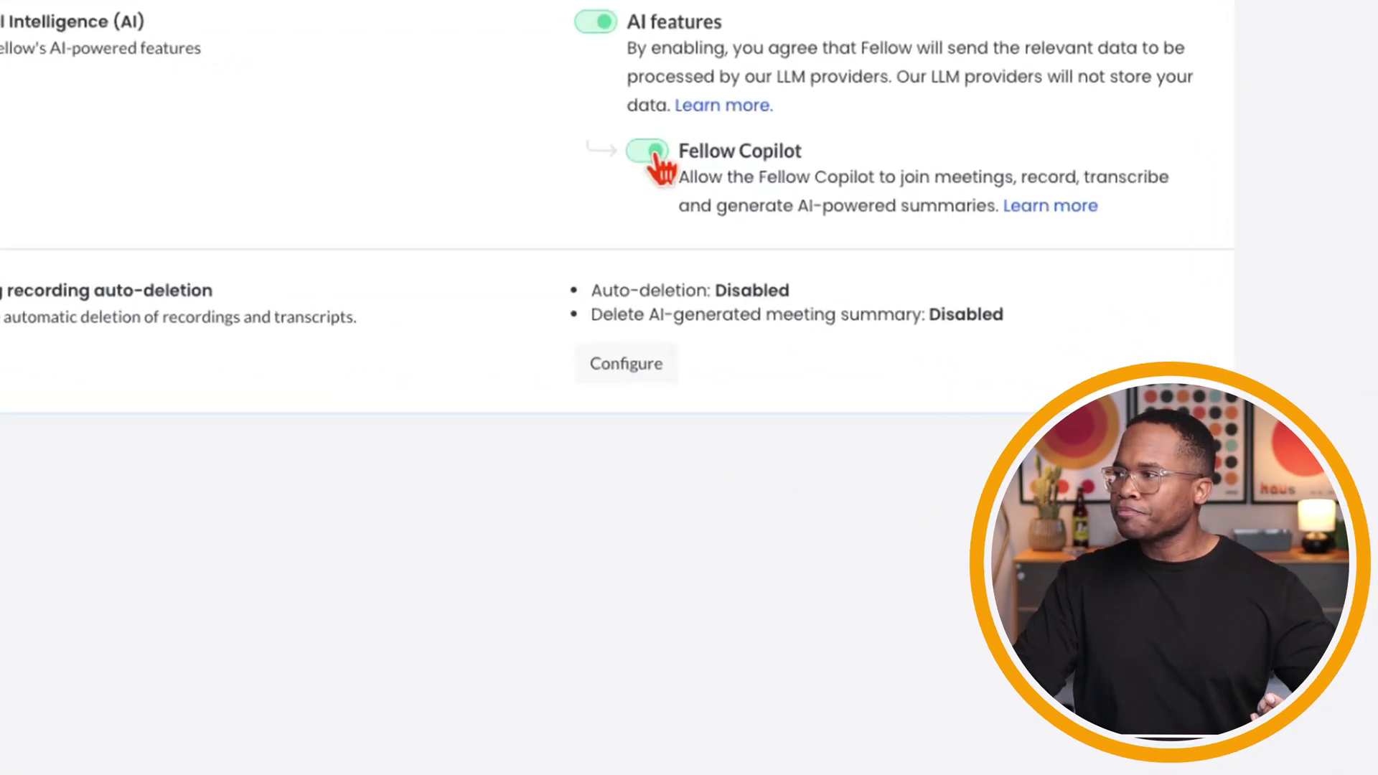
left_click(575, 357)
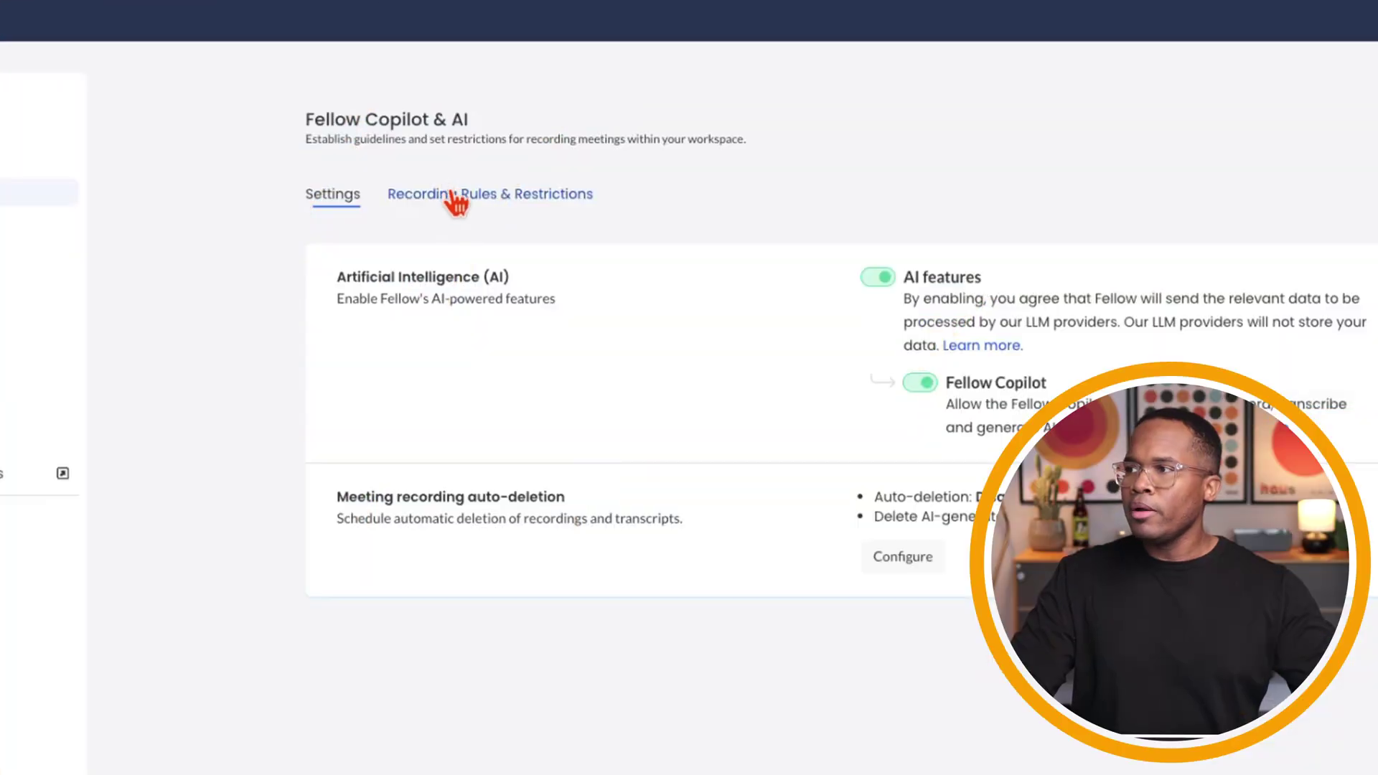
left_click(449, 192)
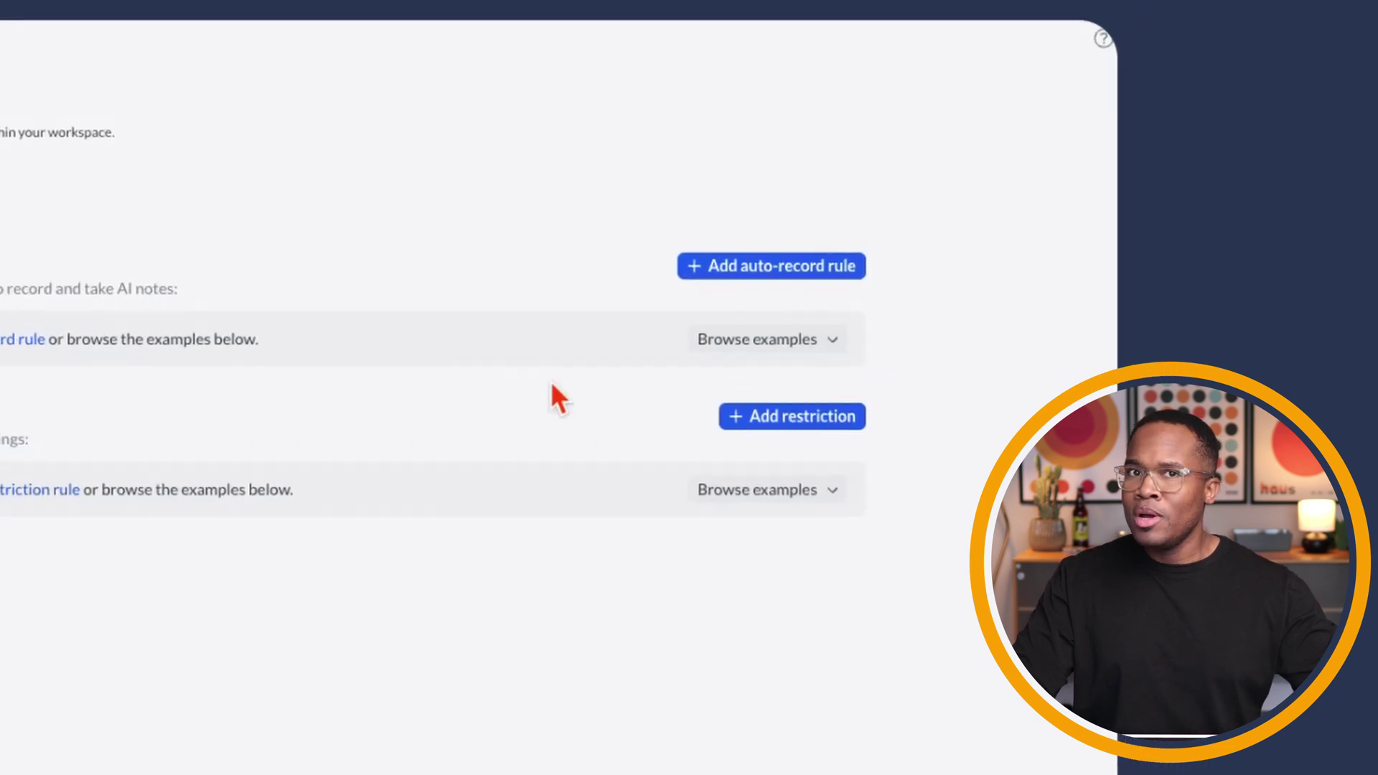
Try adding an auto-record rule for selected users, and show the example auto-record rules.
left_click(707, 274)
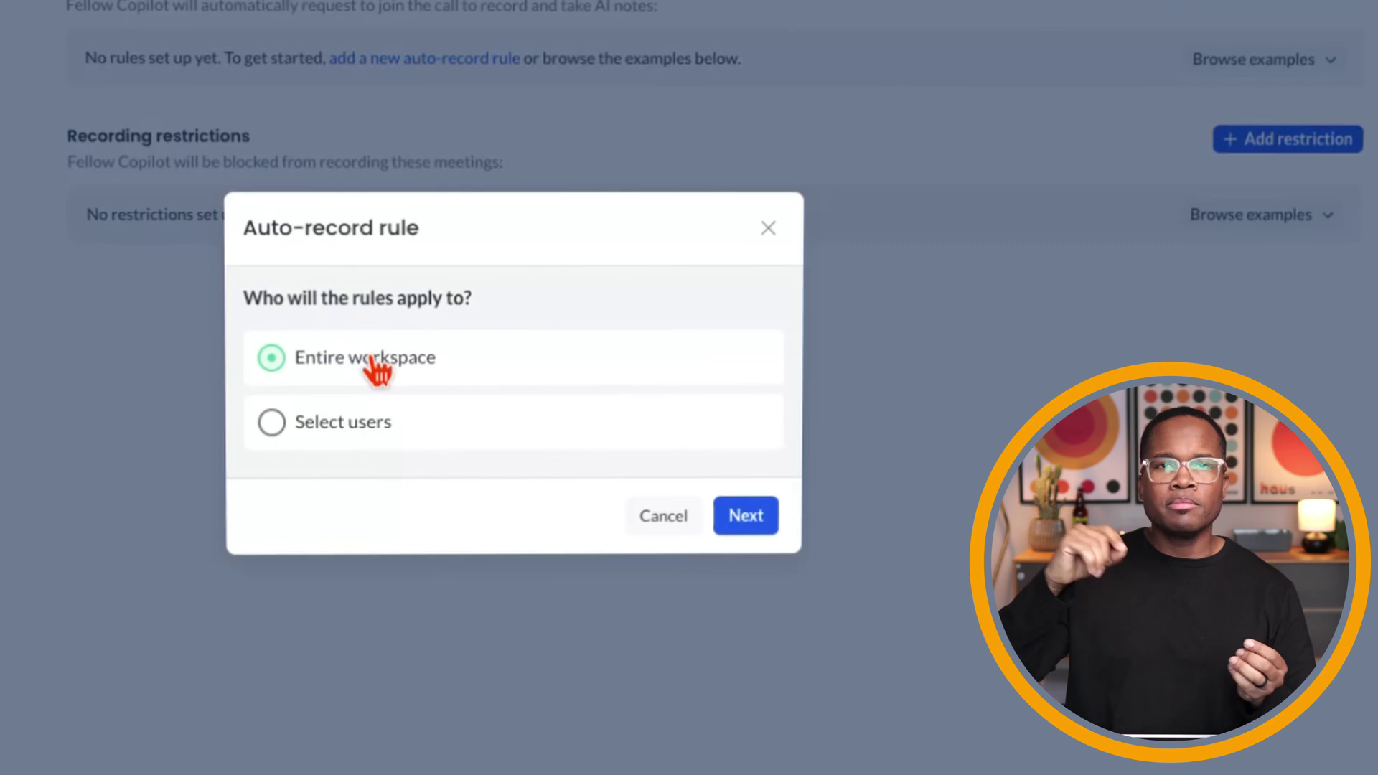
left_click(343, 432)
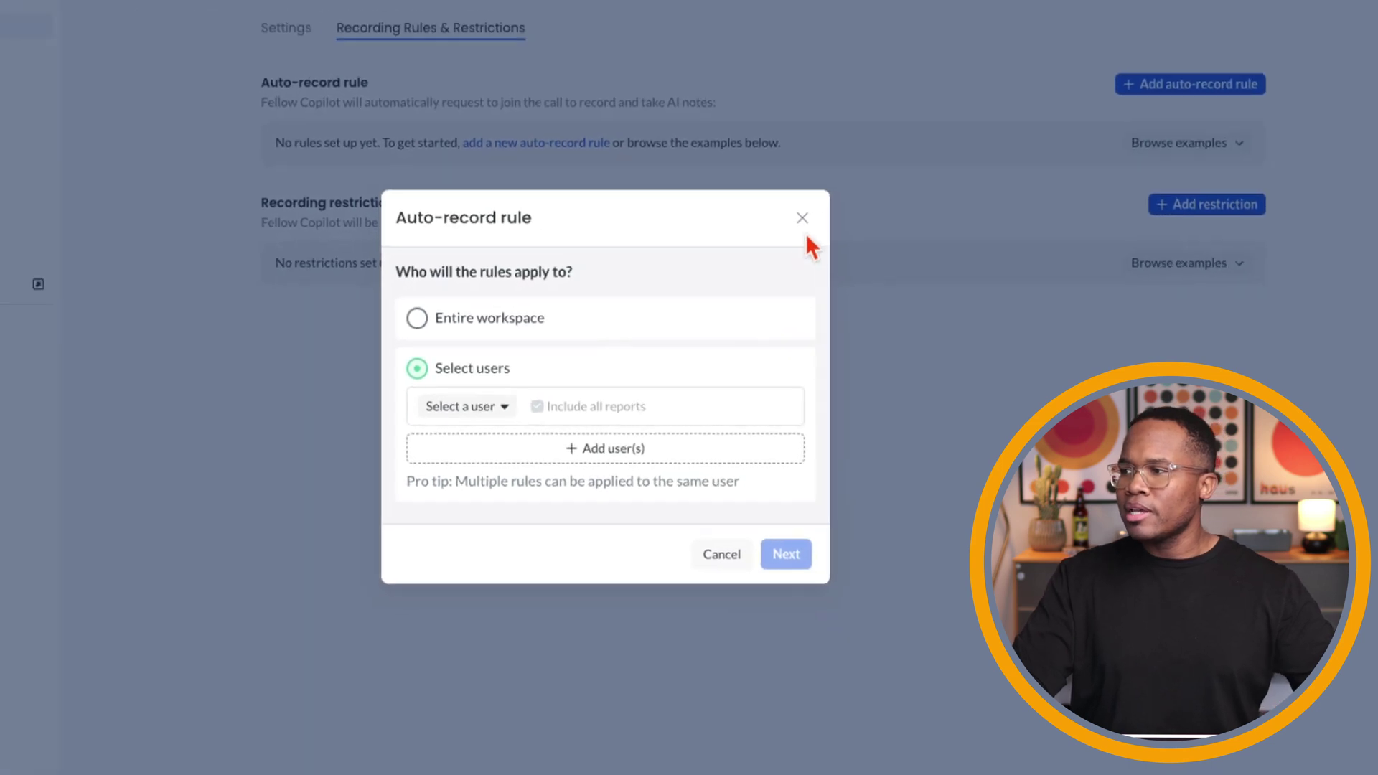
left_click(767, 157)
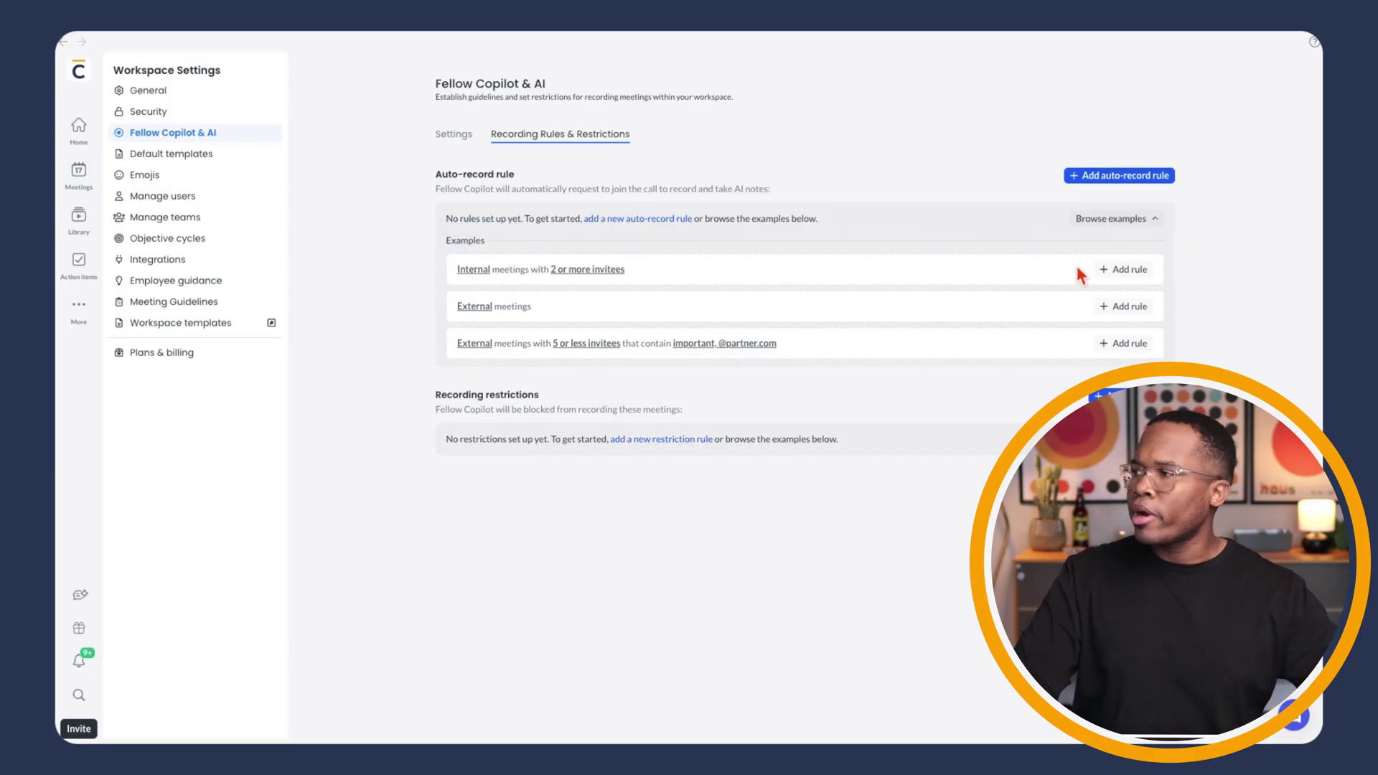
Try adding the example auto-record rule for internal meetings with 2 or more invitees, applied to selected users.
left_click(1115, 269)
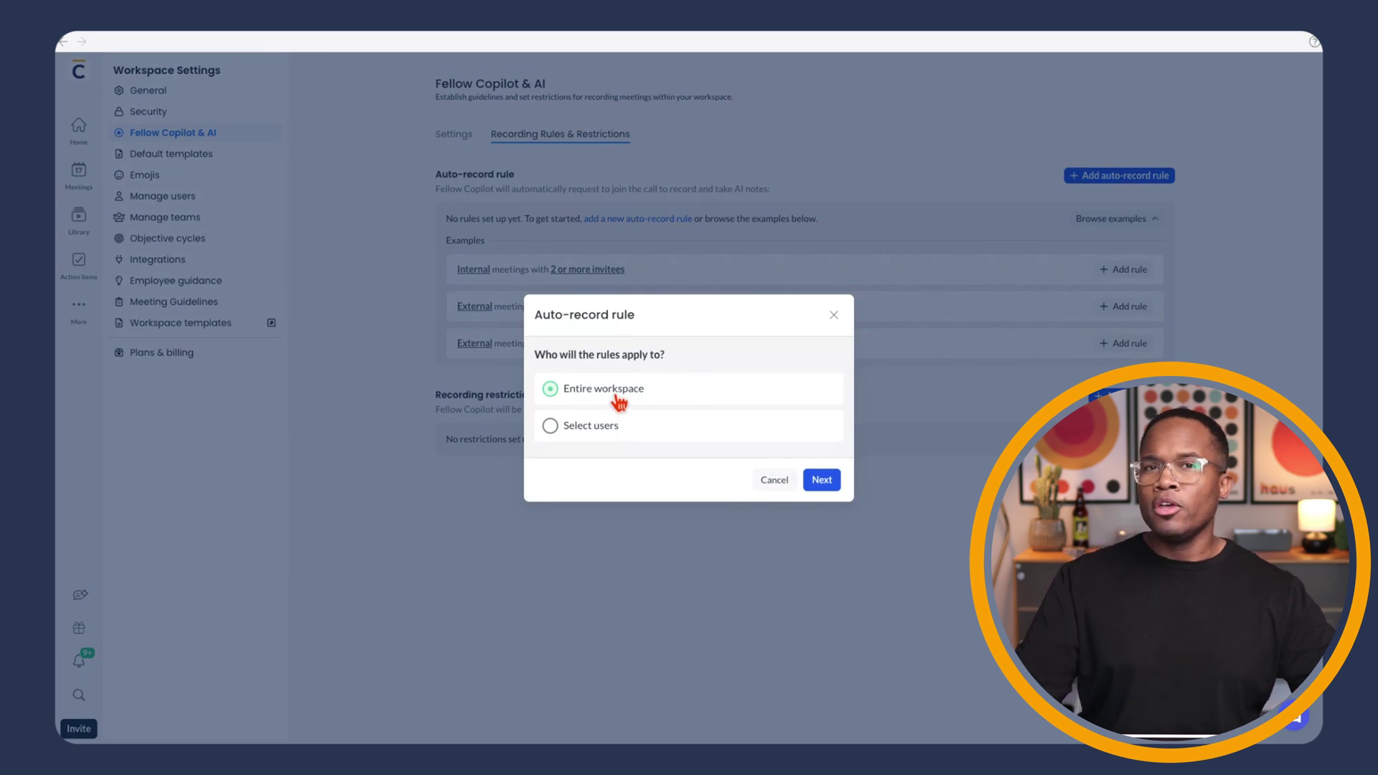
left_click(593, 428)
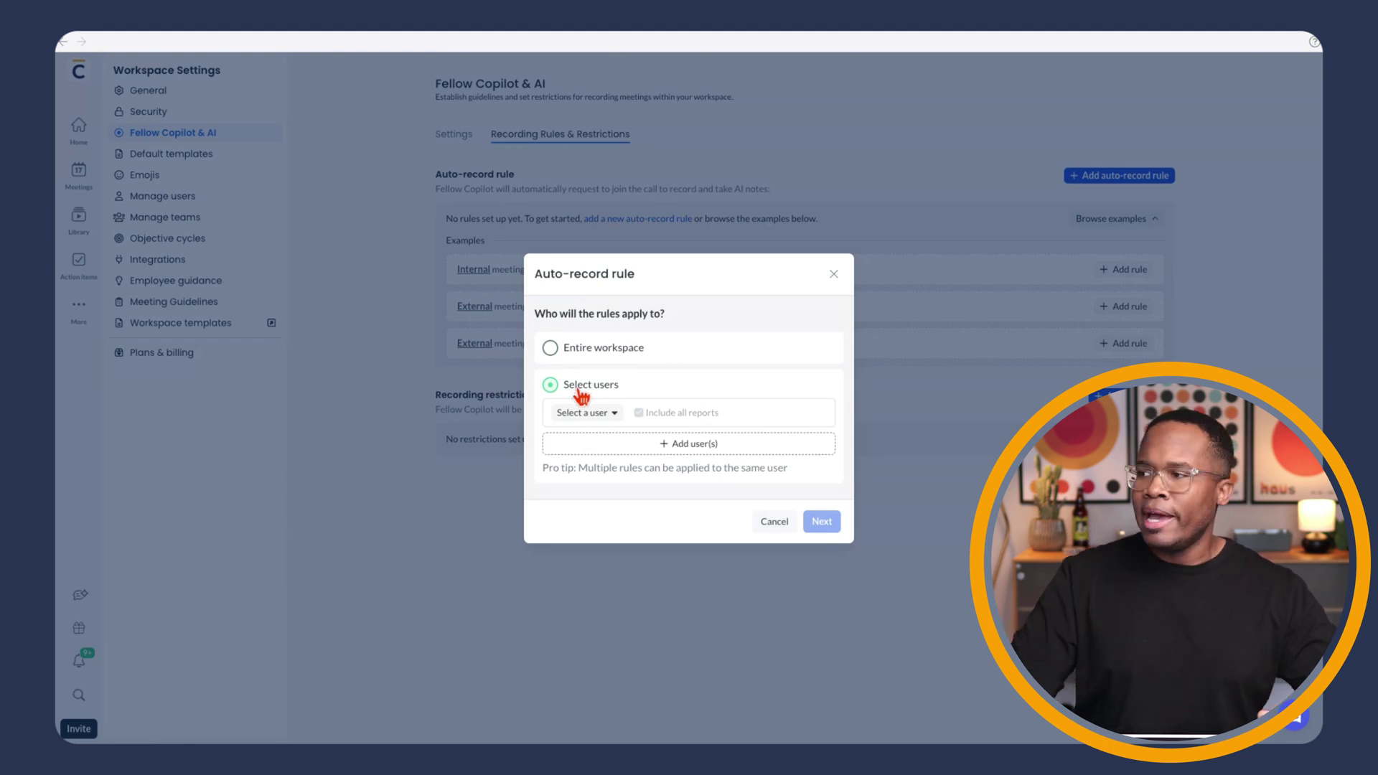
left_click(833, 275)
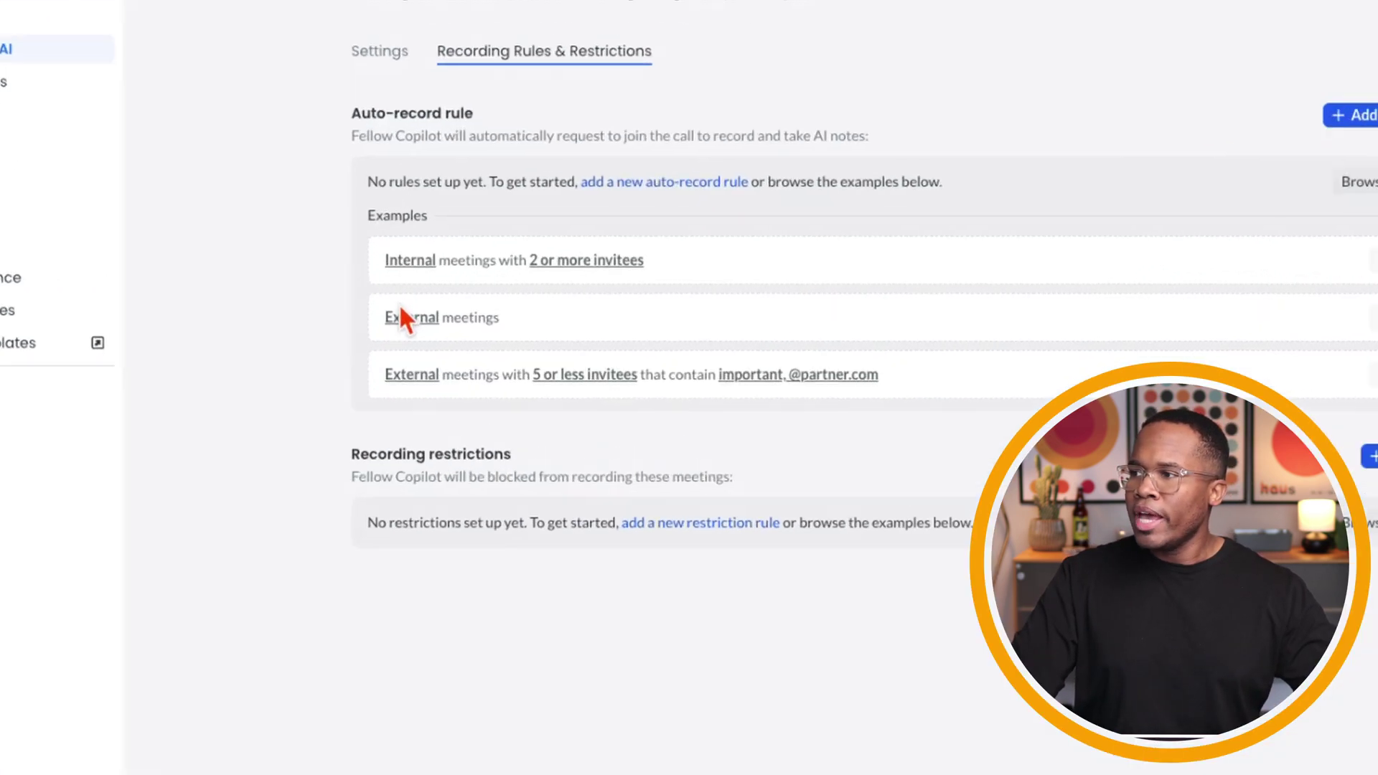
Try adding the example auto-record rule for external meetings, and collapse the example list.
mouse_move(494, 304)
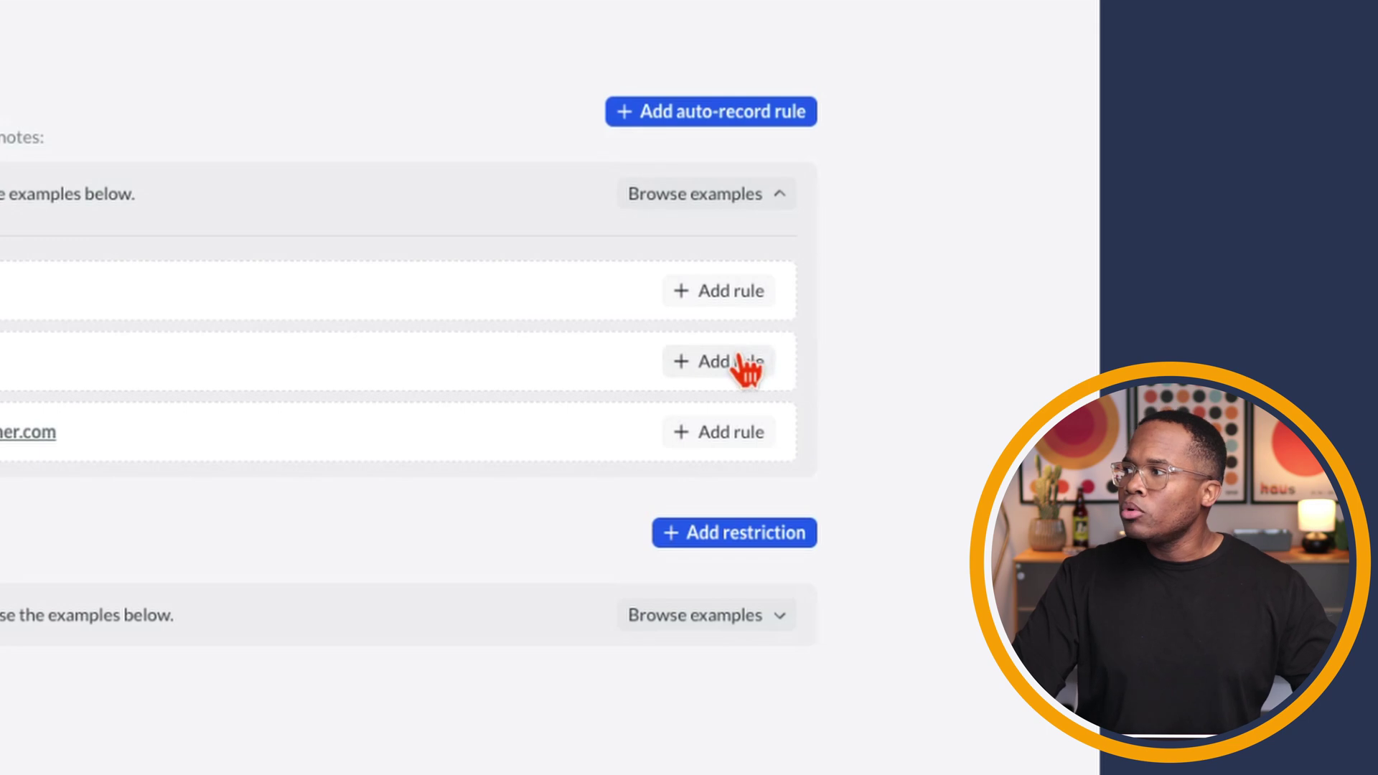
left_click(746, 364)
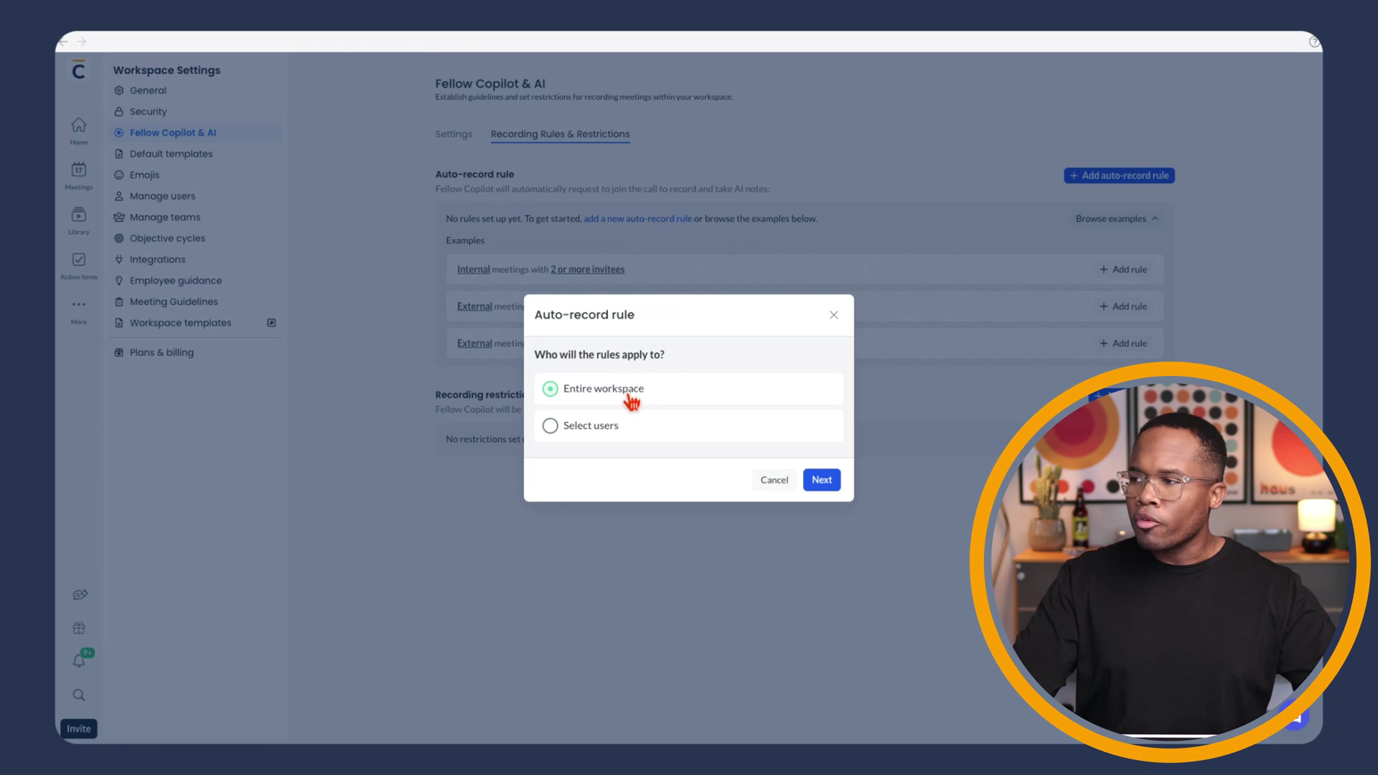
left_click(833, 314)
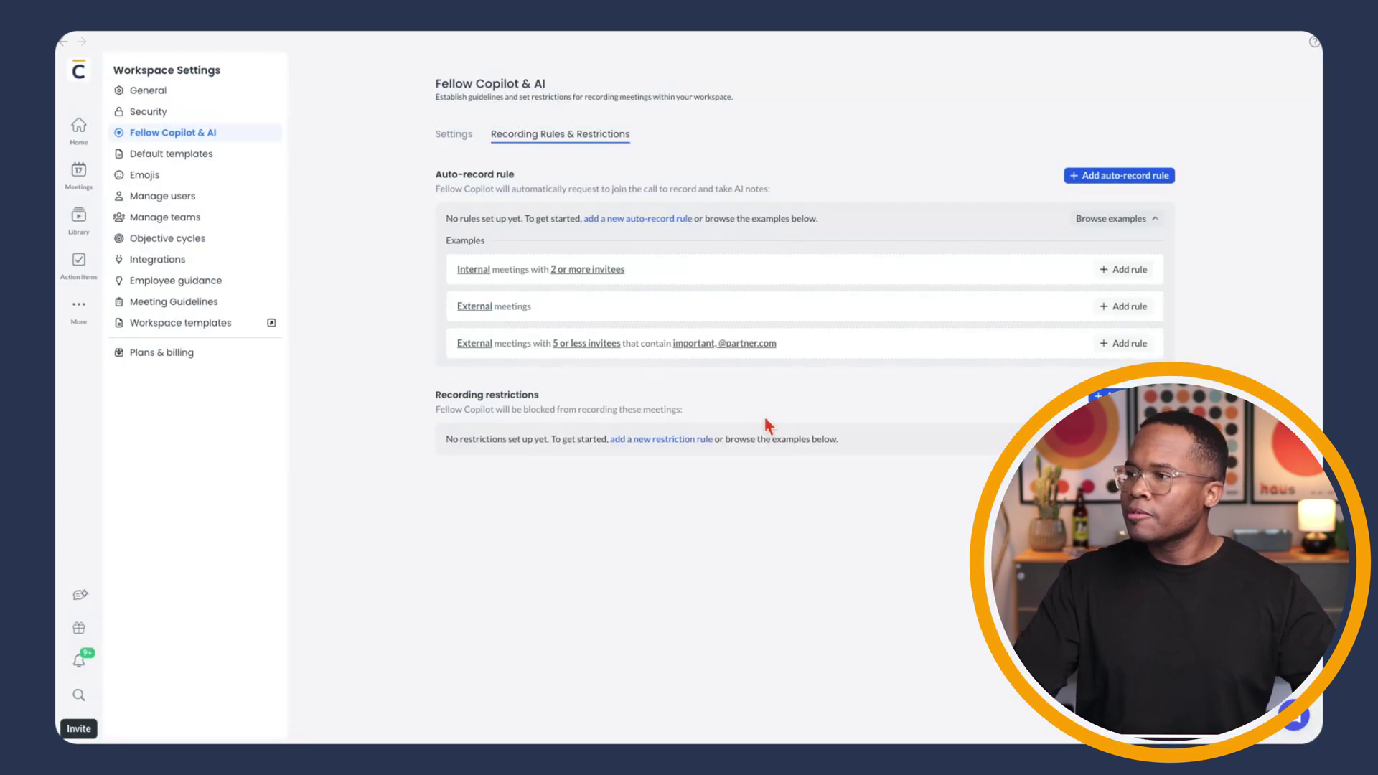
left_click(1102, 219)
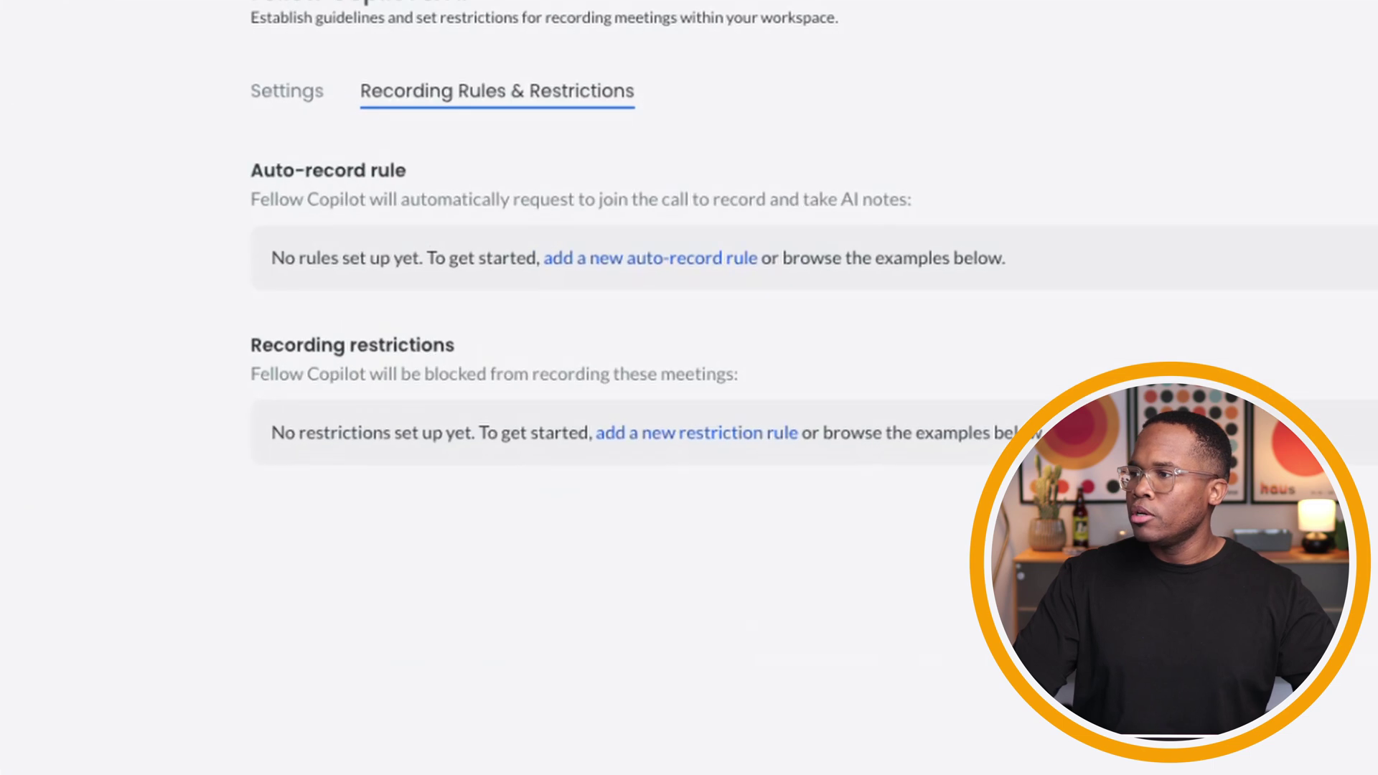
Try adding a recording restriction rule that applies to selected users.
left_click(824, 356)
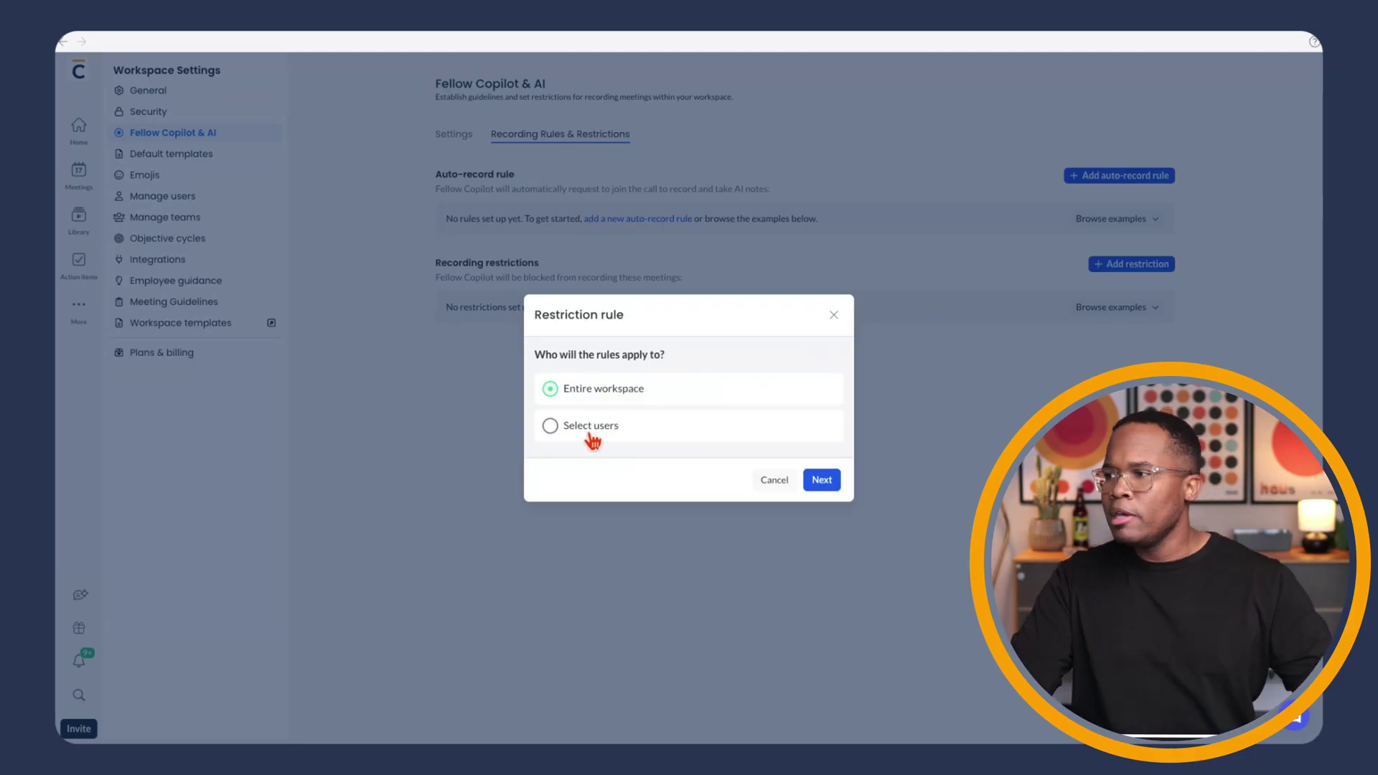
left_click(590, 426)
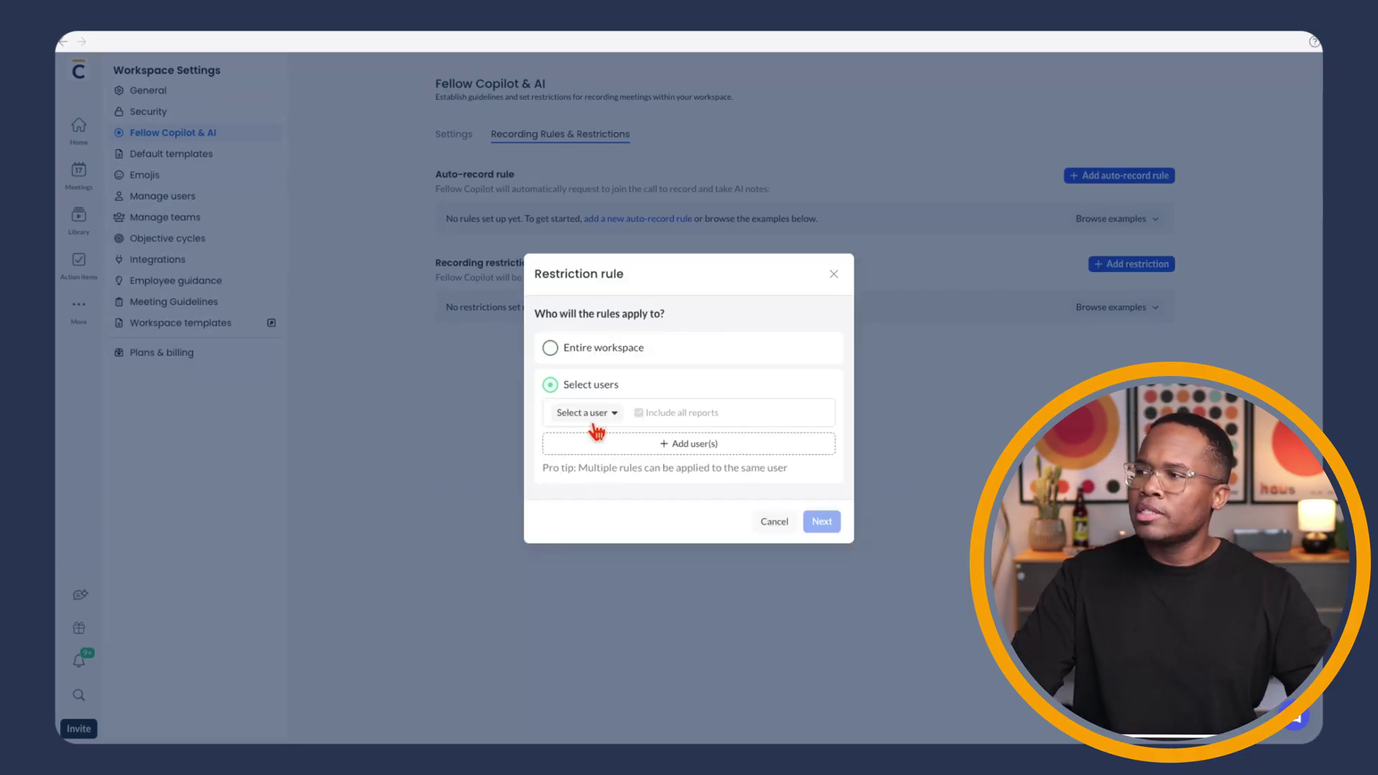
left_click(775, 524)
left_click(1110, 308)
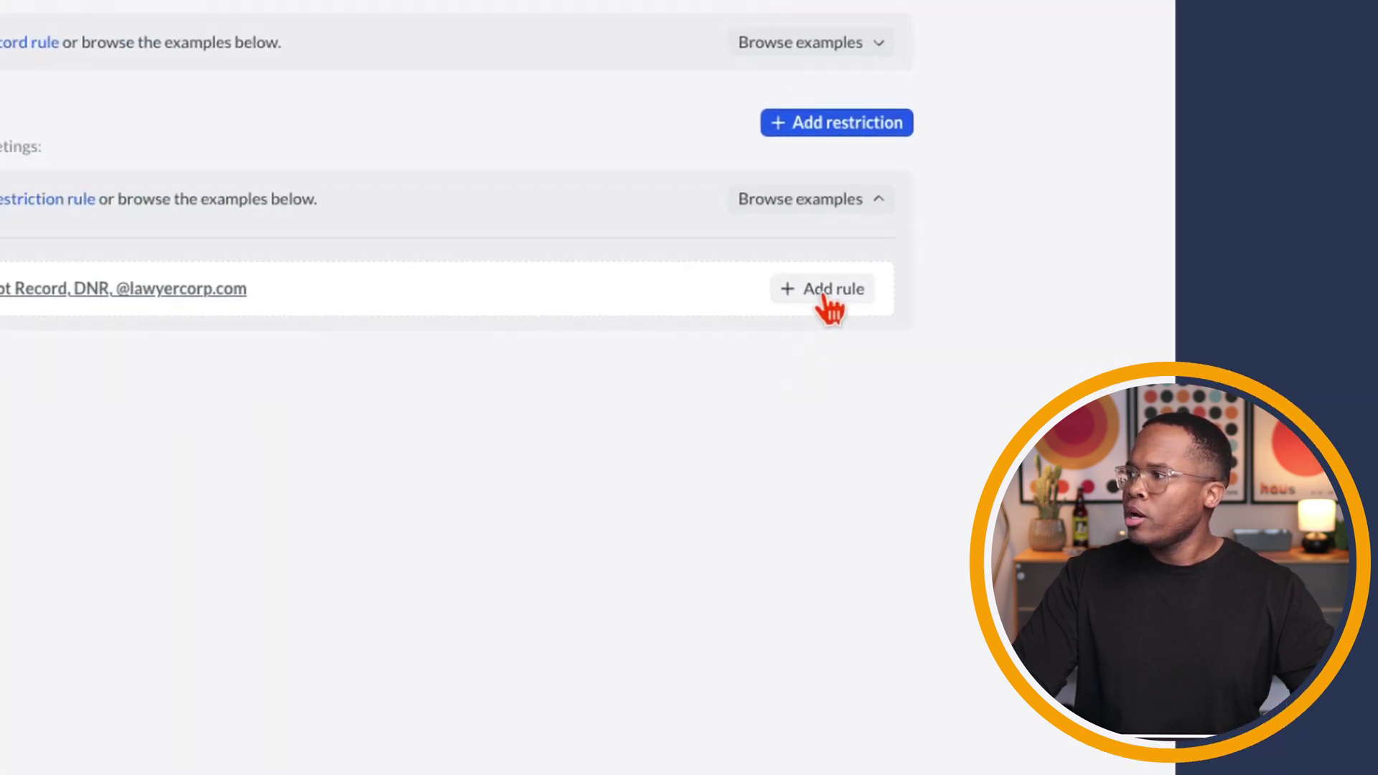
left_click(824, 297)
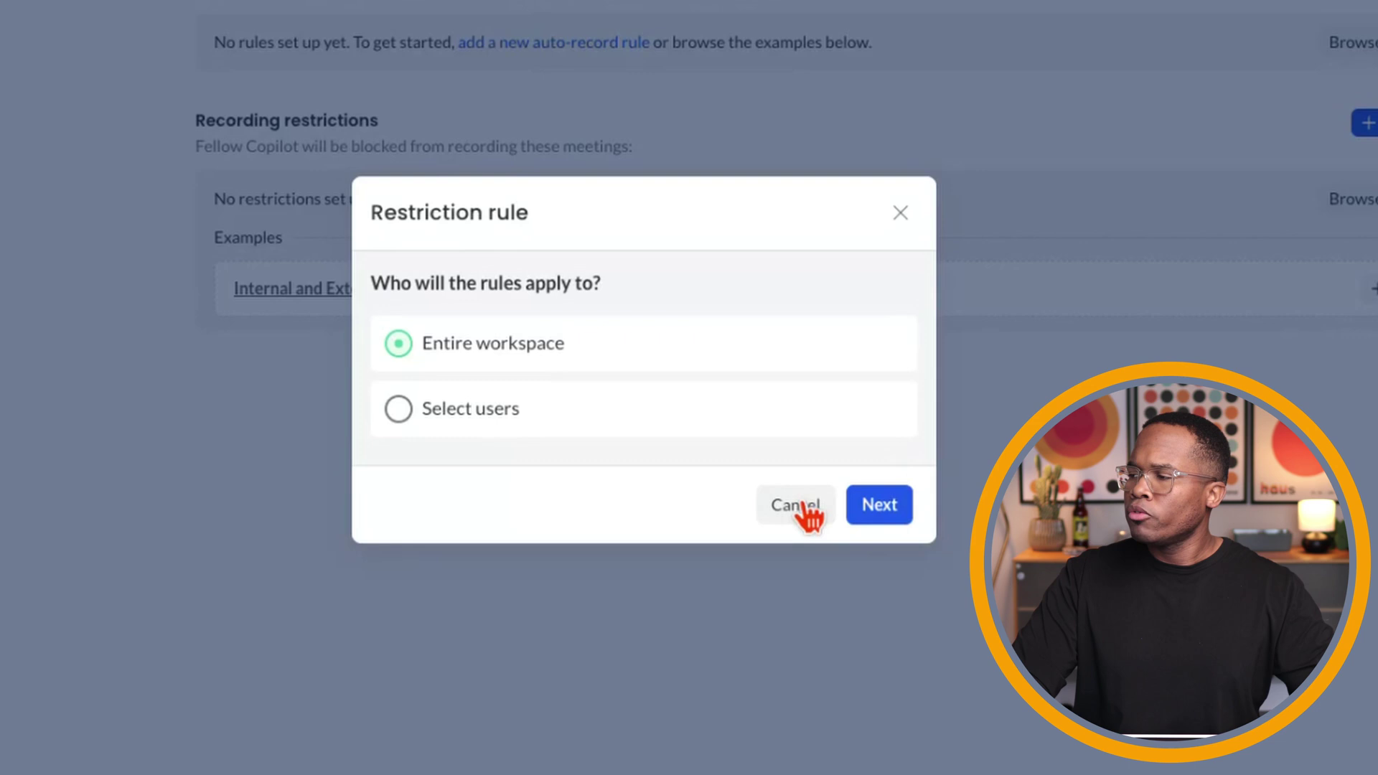
left_click(803, 506)
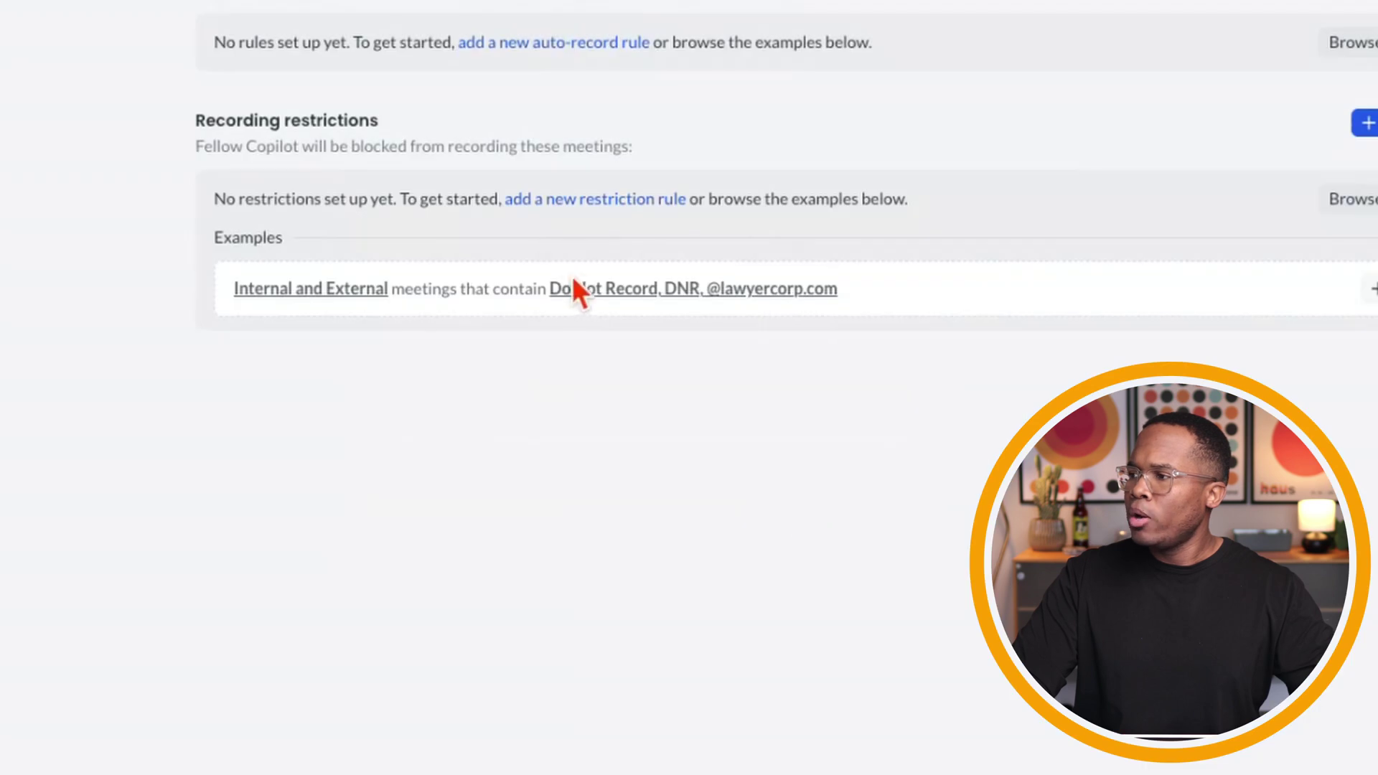
Try the example restriction rule for the entire workspace, checking its invitee options and entering "Fin" as a keyword that blocks recording.
left_click(599, 287)
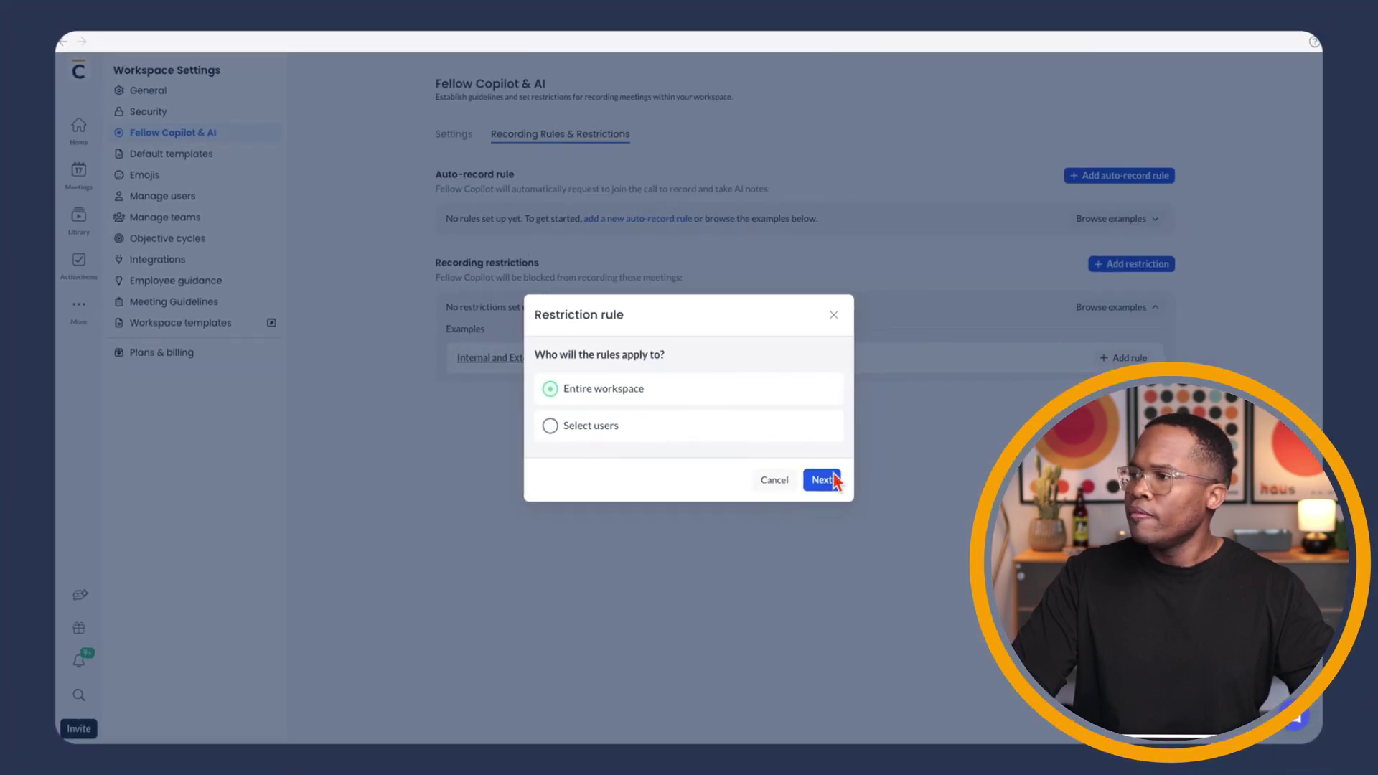
left_click(822, 480)
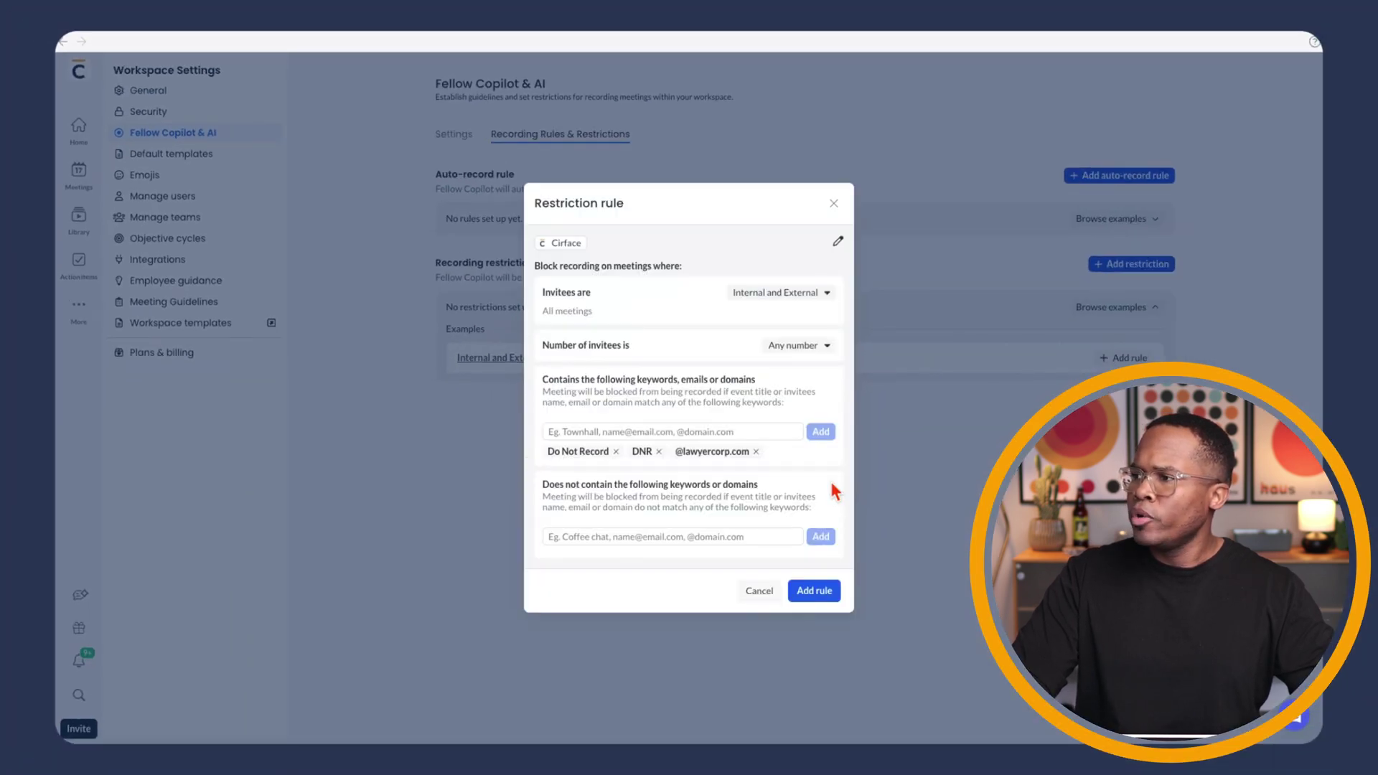
left_click(754, 294)
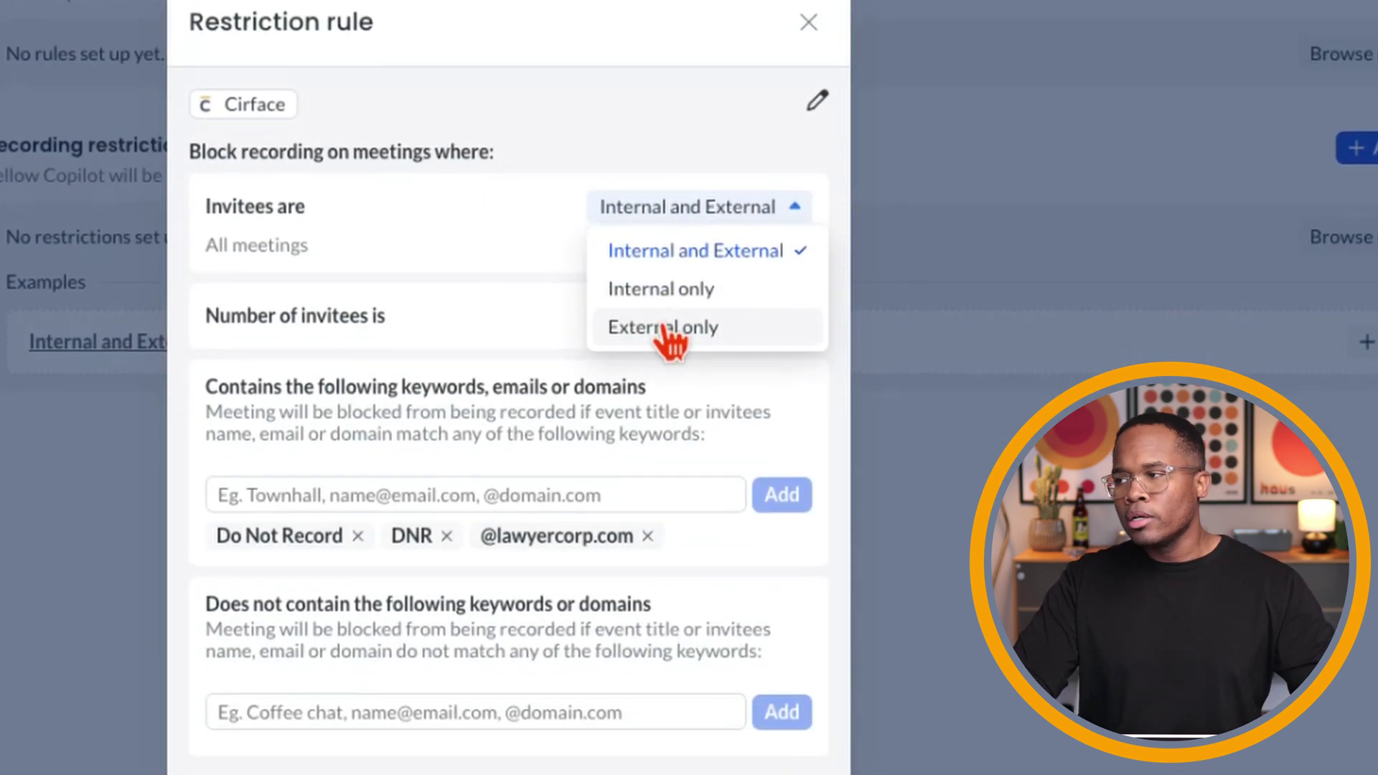
left_click(502, 413)
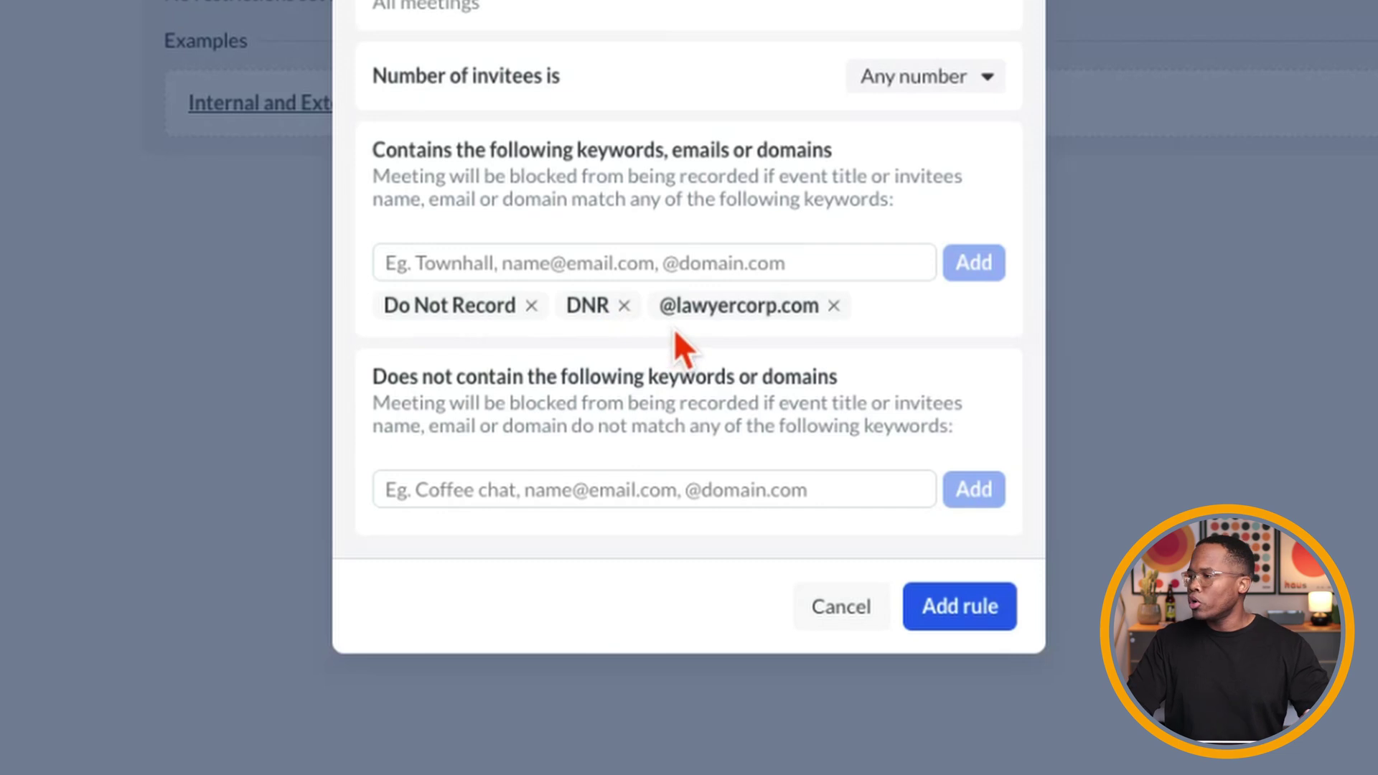
left_click(680, 261)
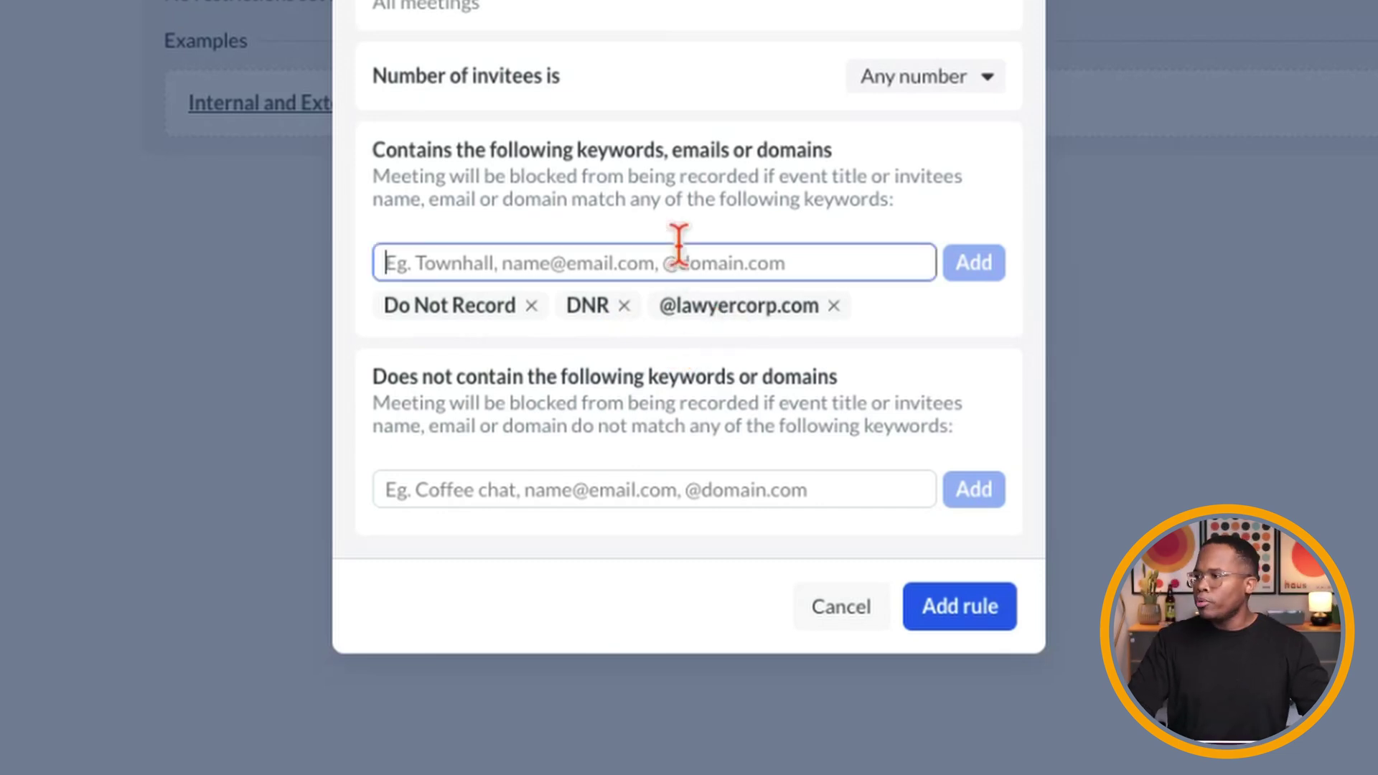
type("Fin")
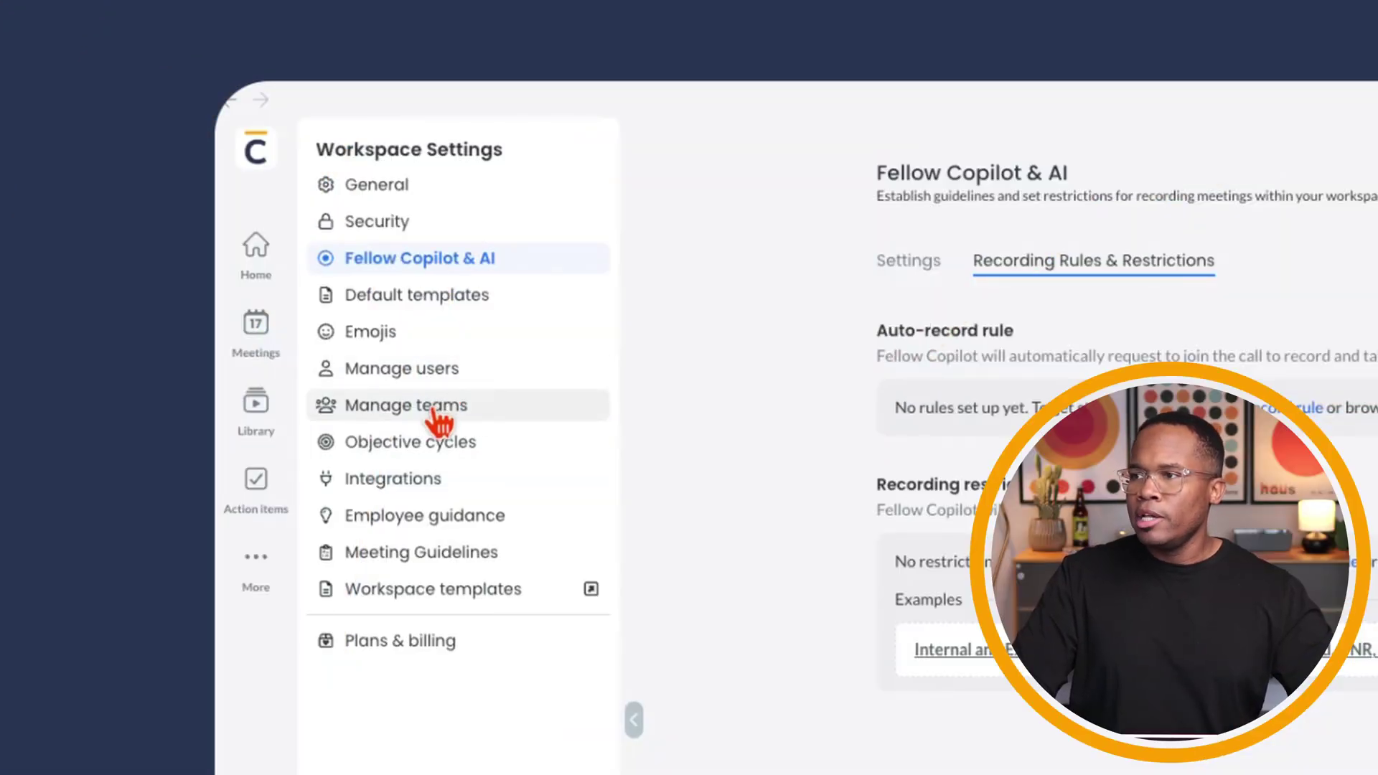
Start a new team named Marketing with Cirface as its parent team, and proceed to choosing its members.
left_click(434, 411)
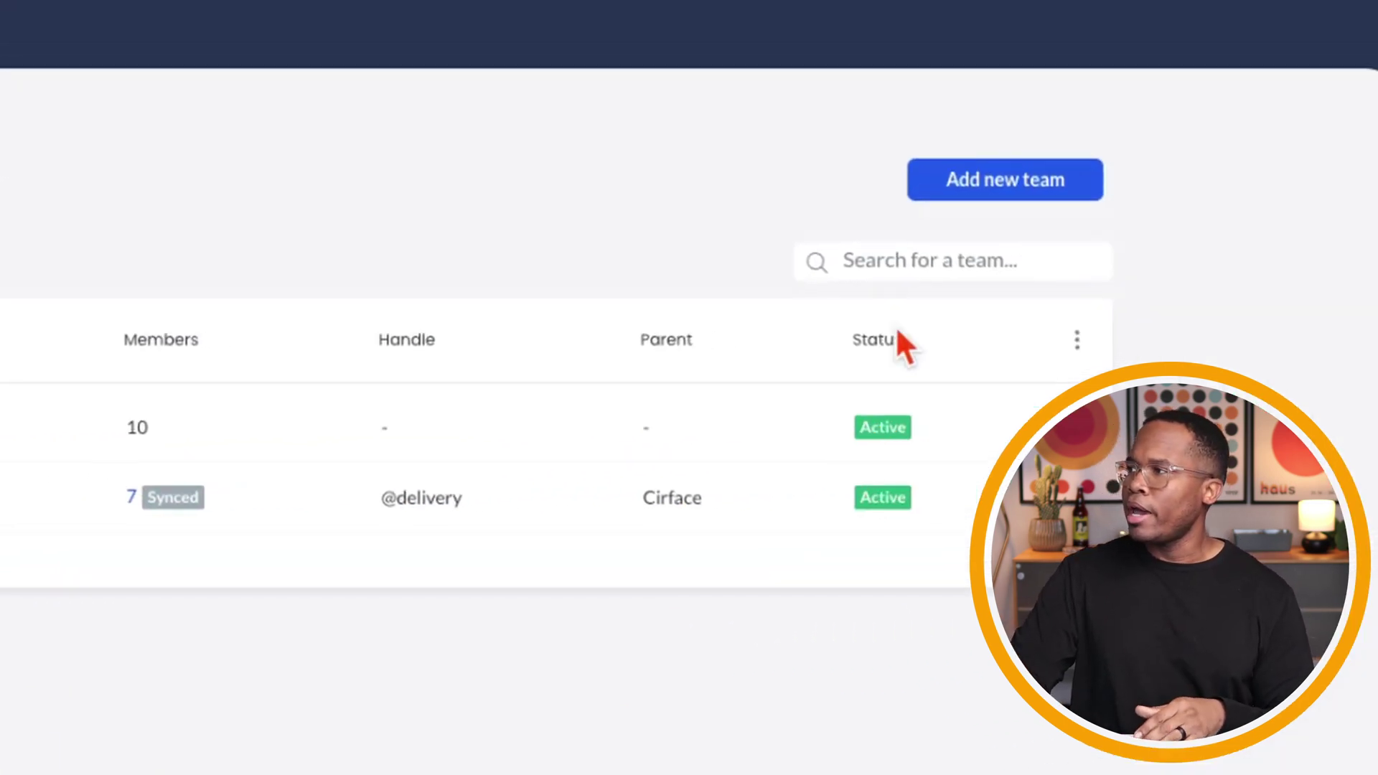
left_click(976, 193)
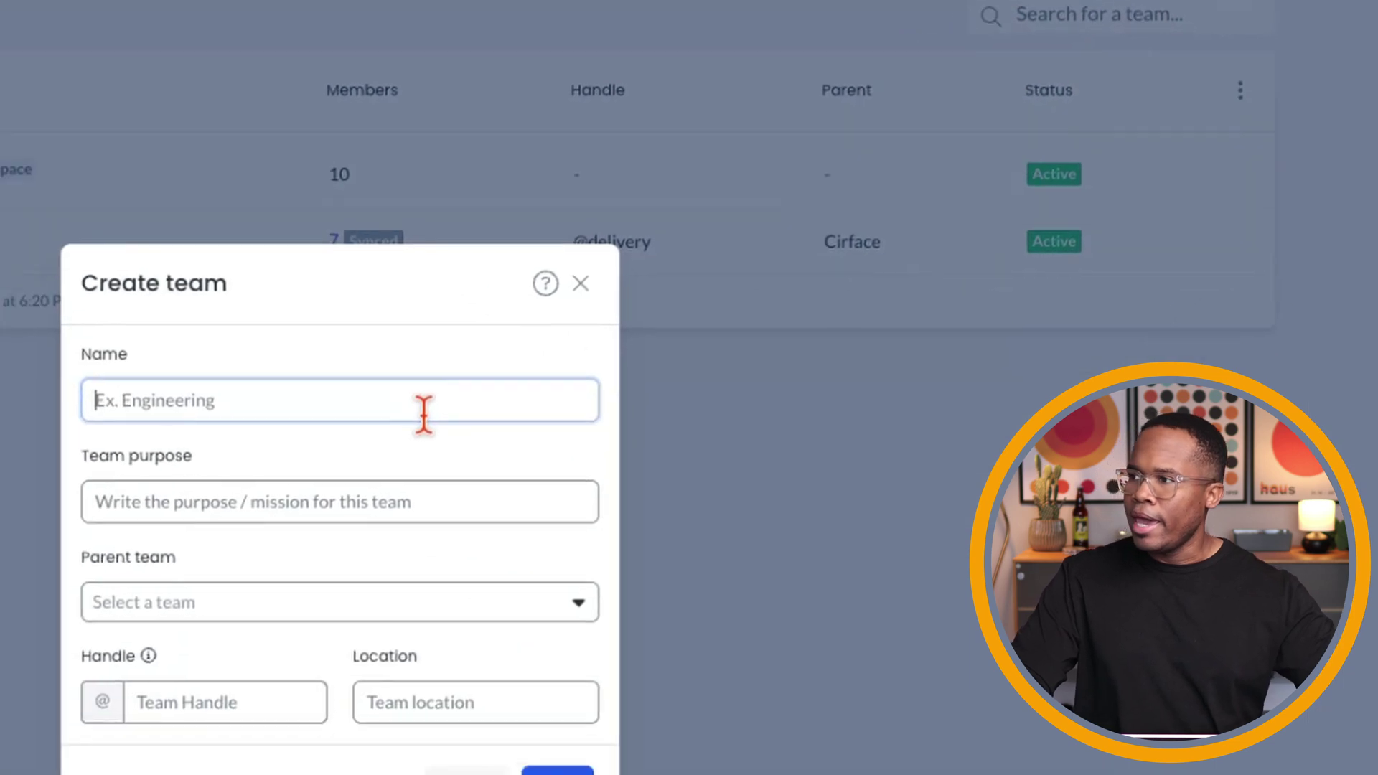
type("Marketing")
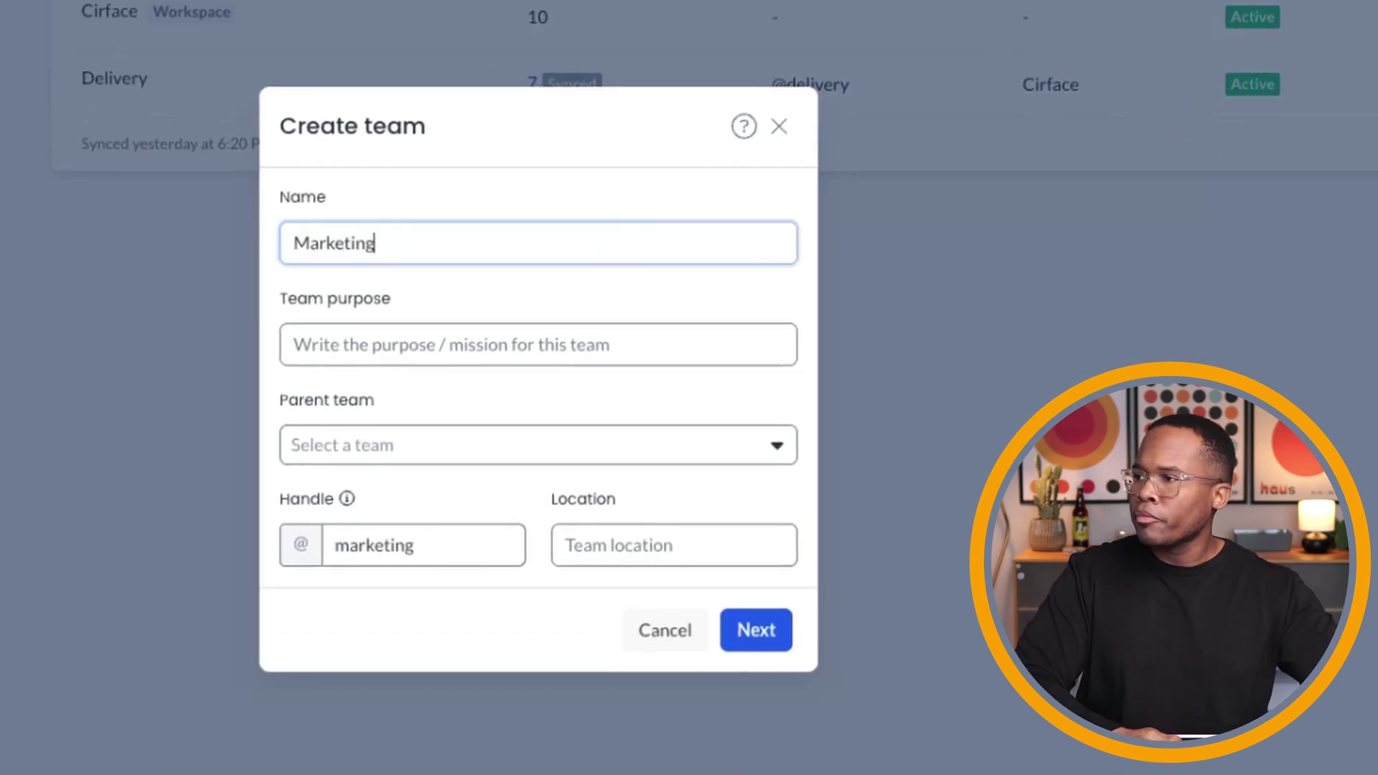
left_click(423, 454)
left_click(395, 526)
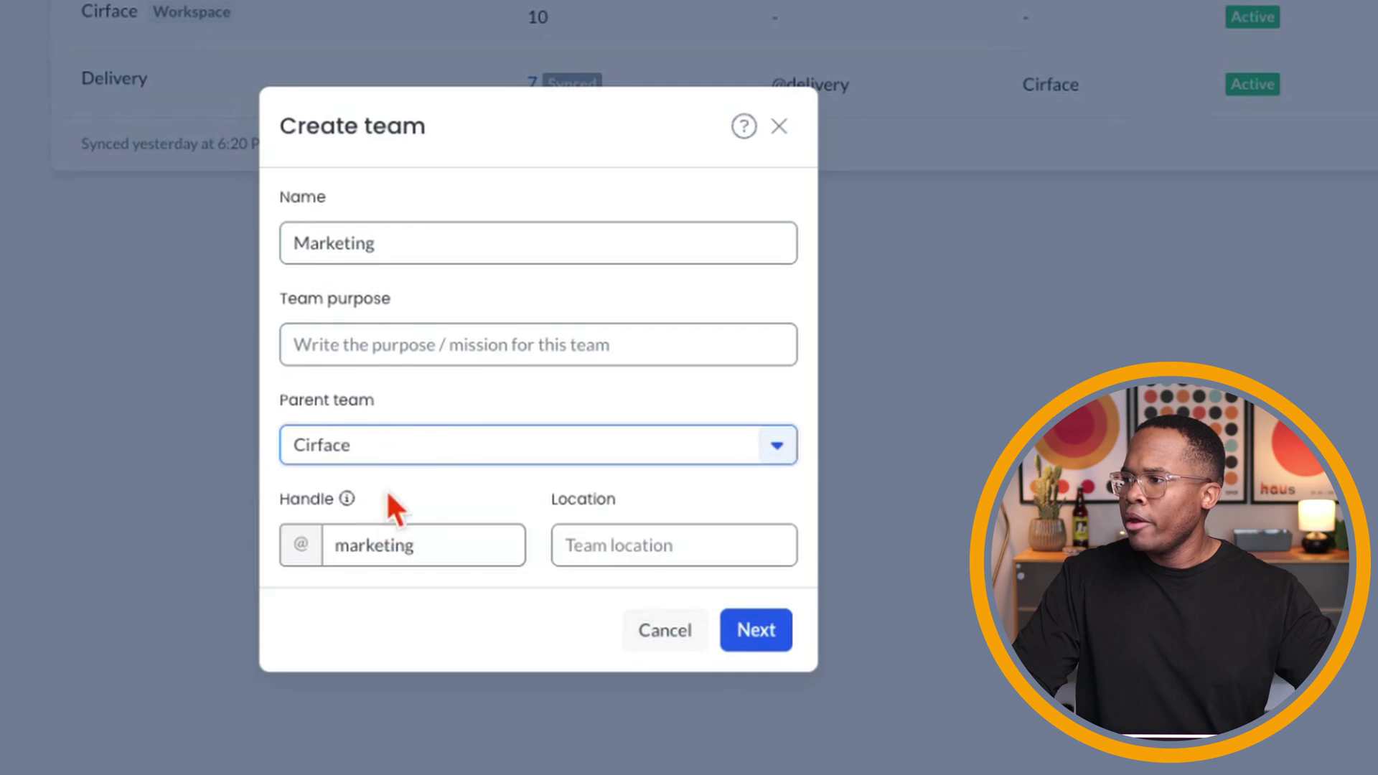
left_click(759, 633)
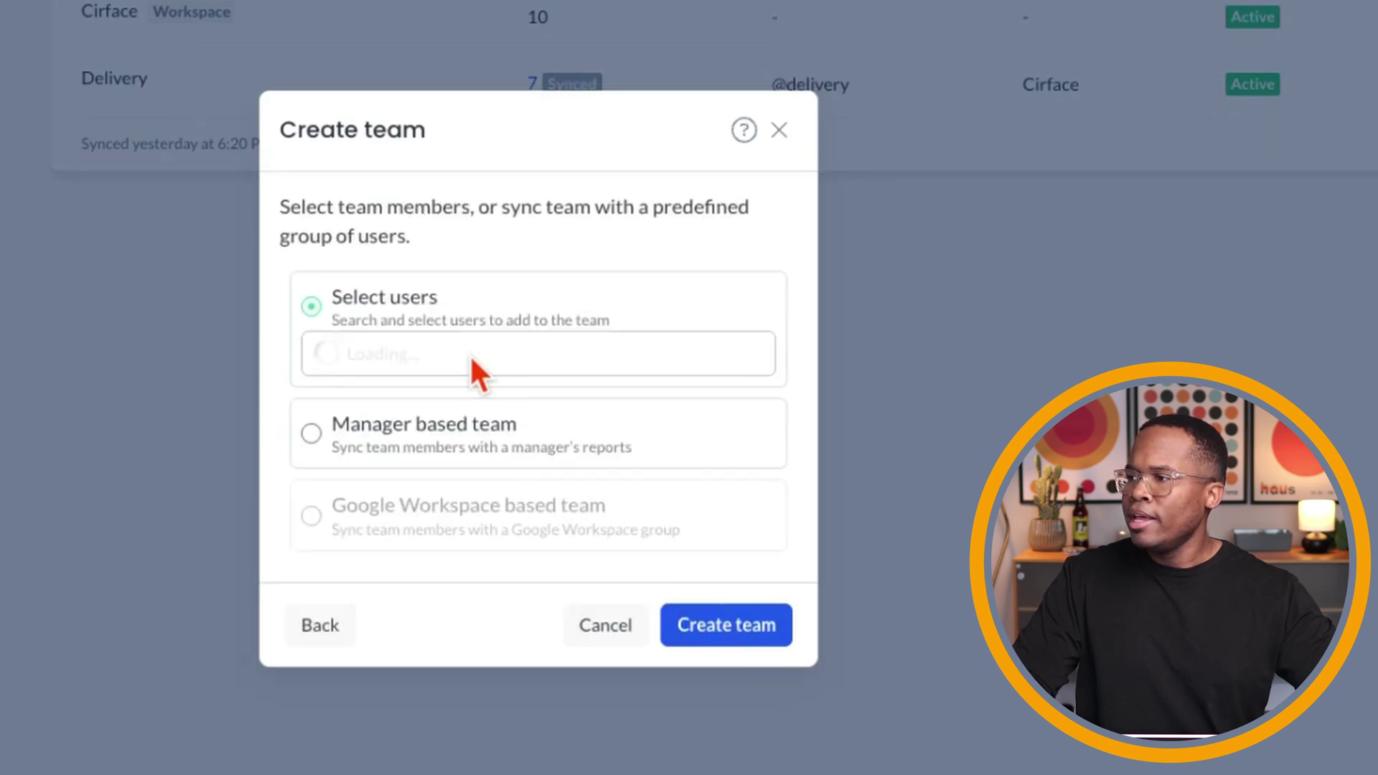
Search for another user by name and add them to the Marketing team's selected users.
left_click(545, 355)
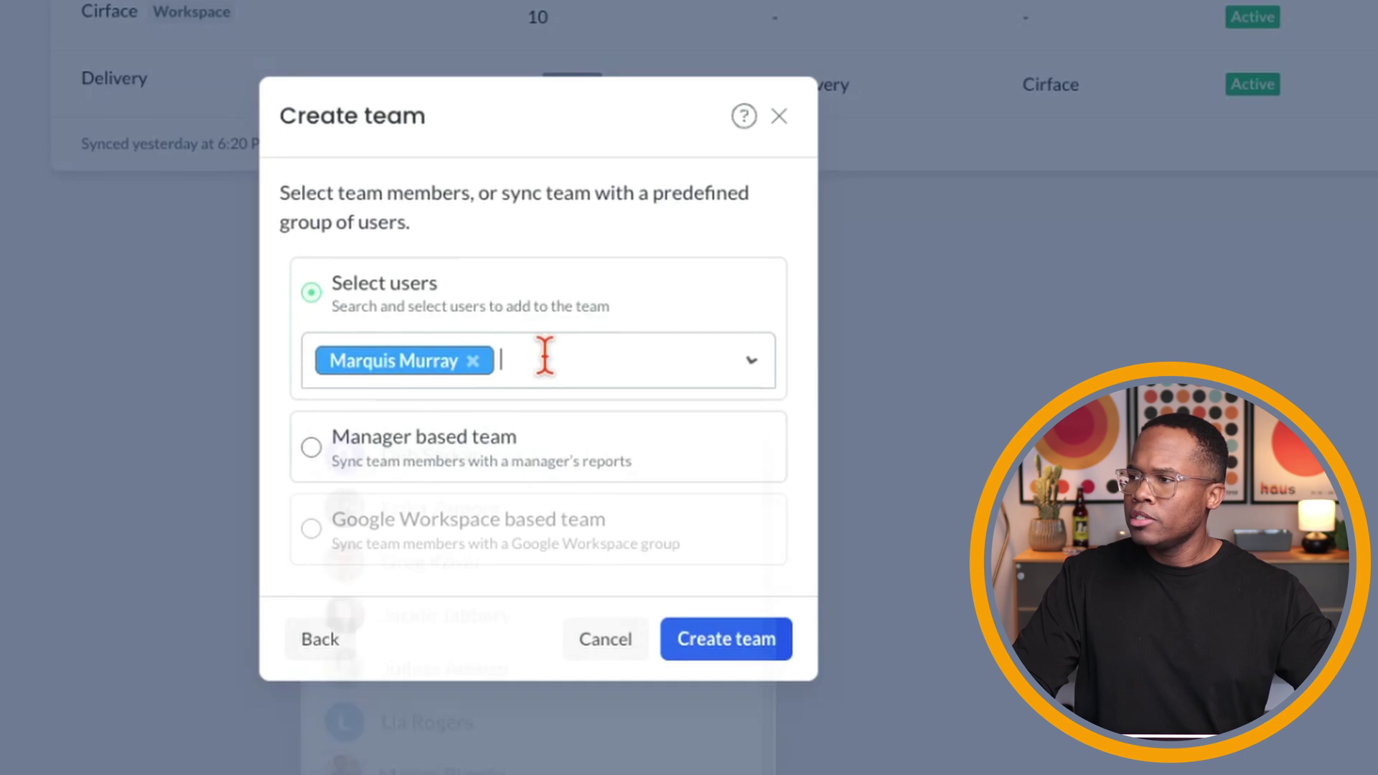
type("tas")
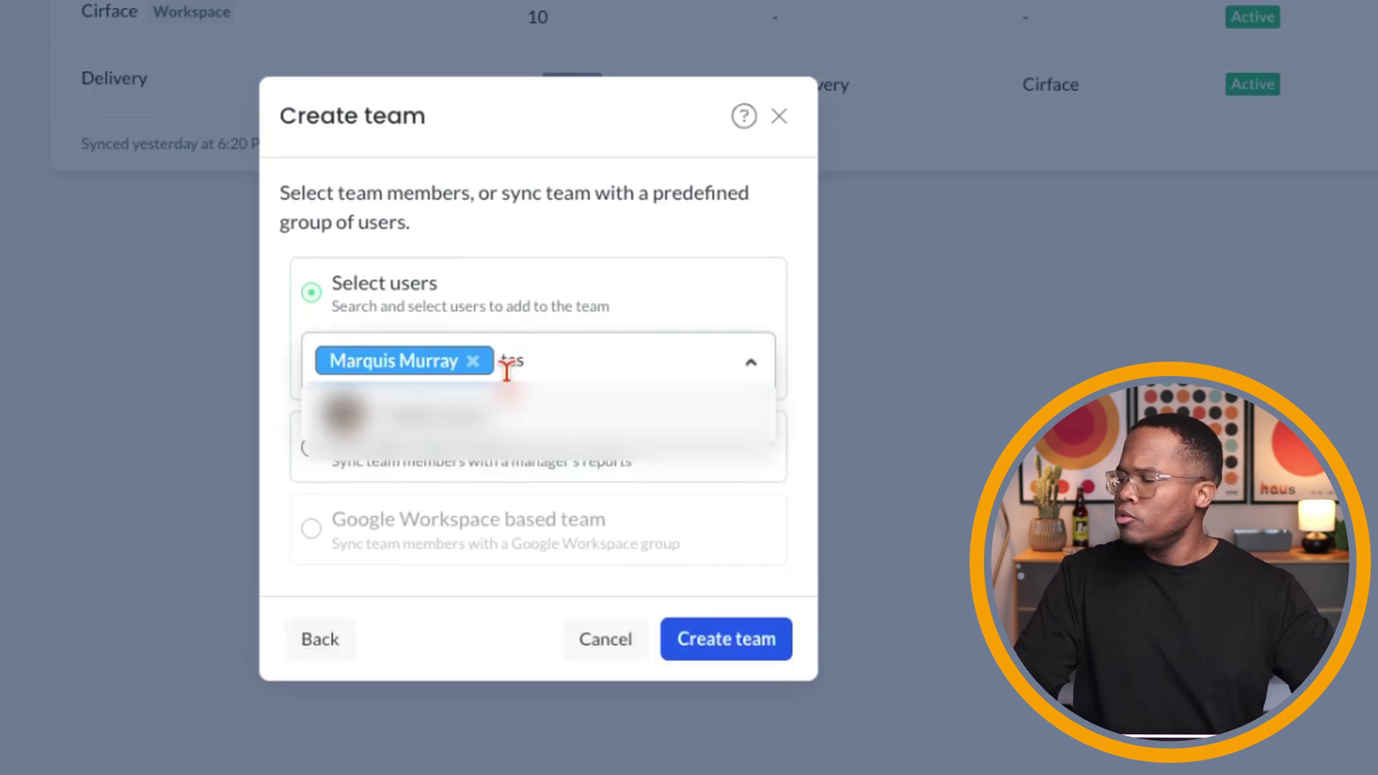
left_click(513, 405)
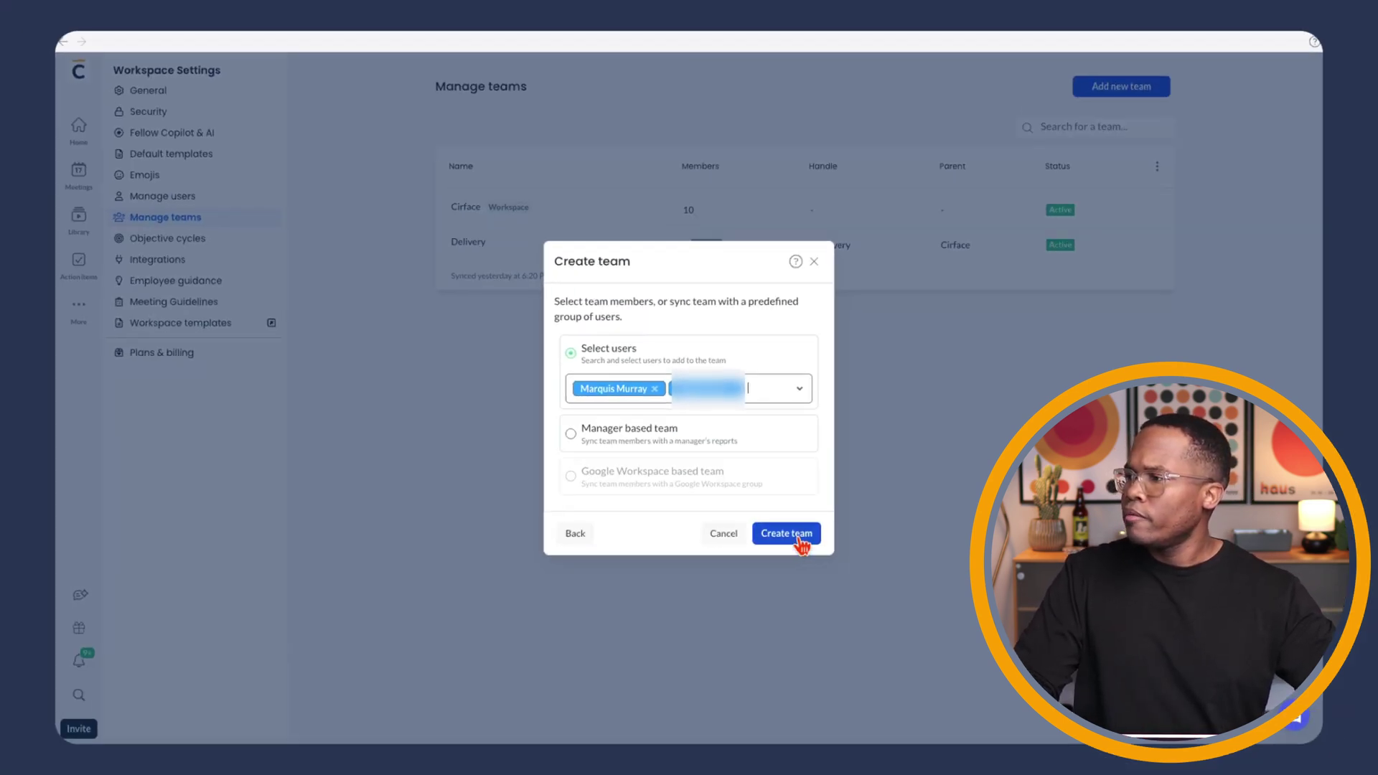
Create the Marketing team with the selected users as its members.
left_click(800, 539)
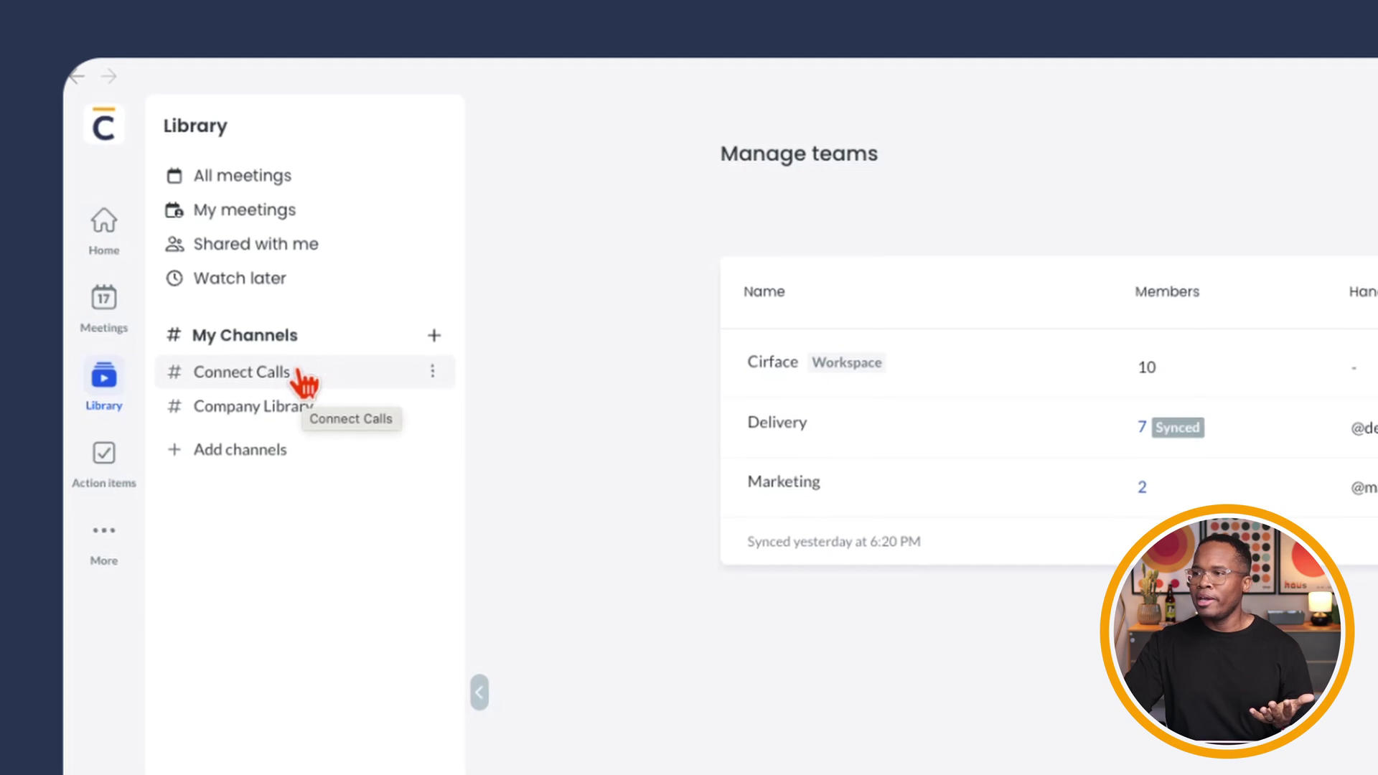
Look for an HR channel among the workspace channels, create it as a private channel with members, and close the channel browser.
left_click(252, 455)
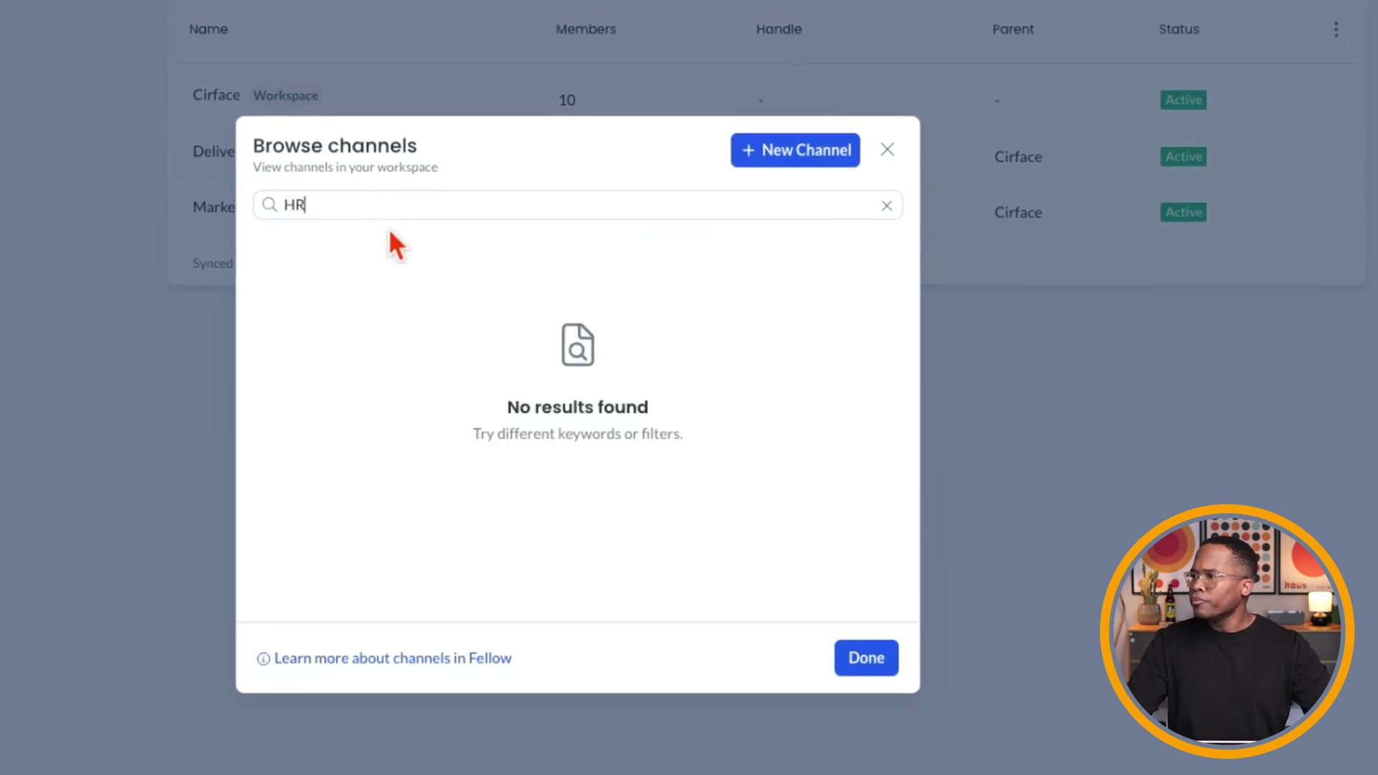
left_click(808, 163)
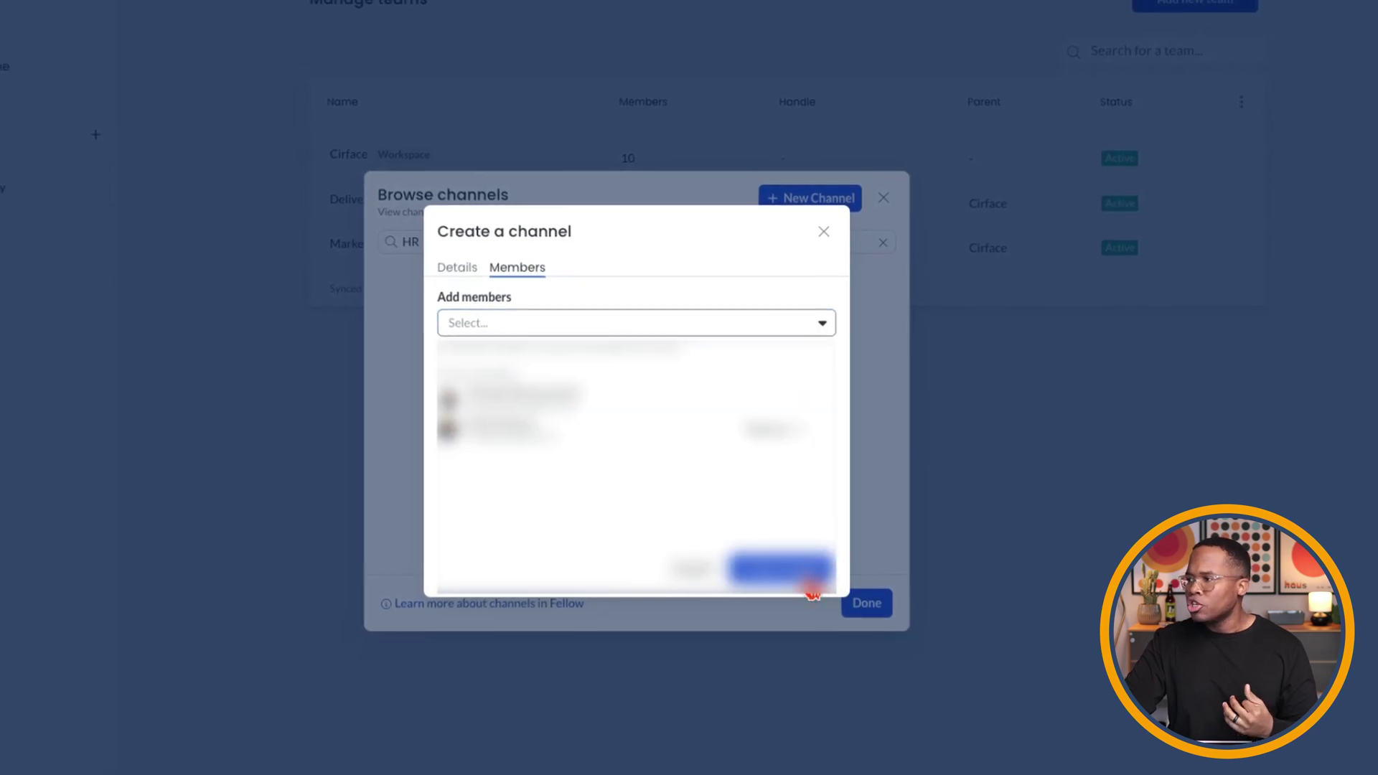
left_click(810, 583)
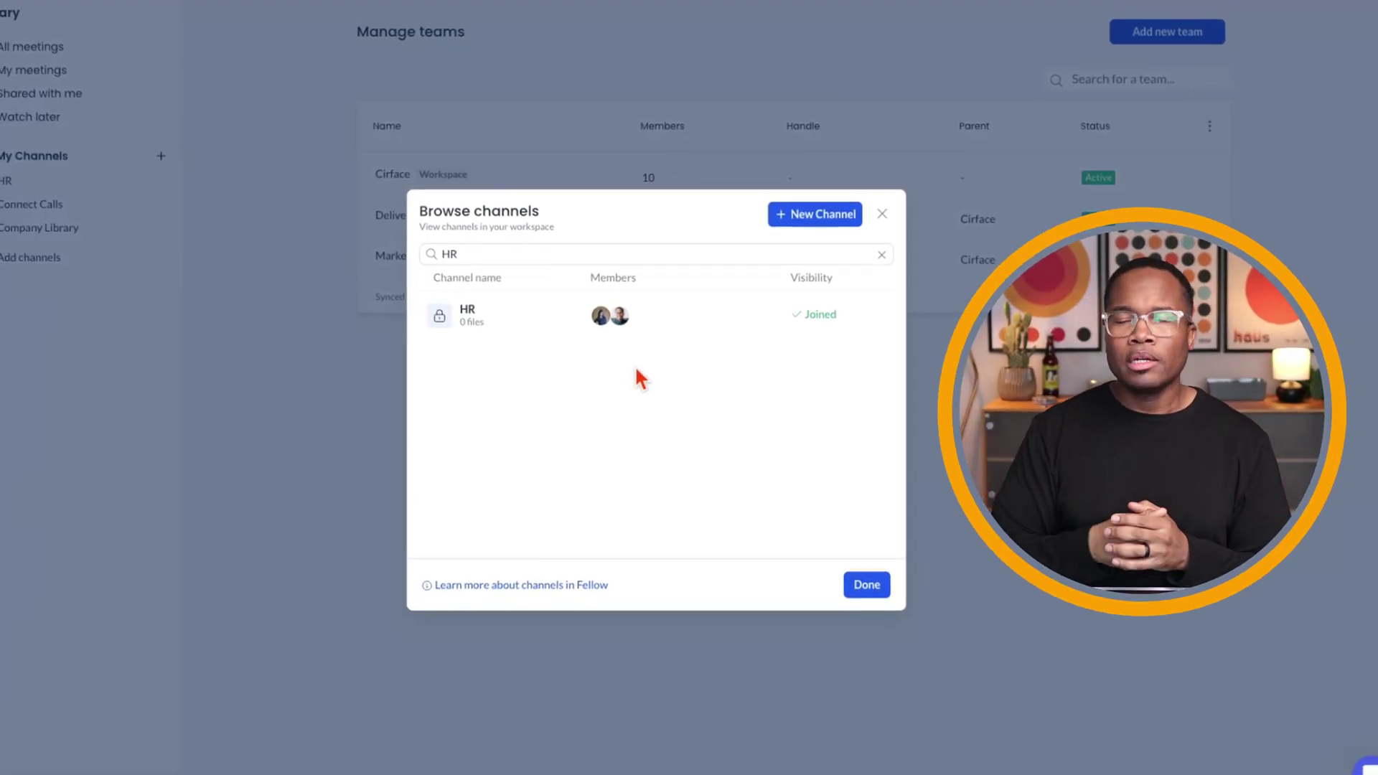
left_click(882, 216)
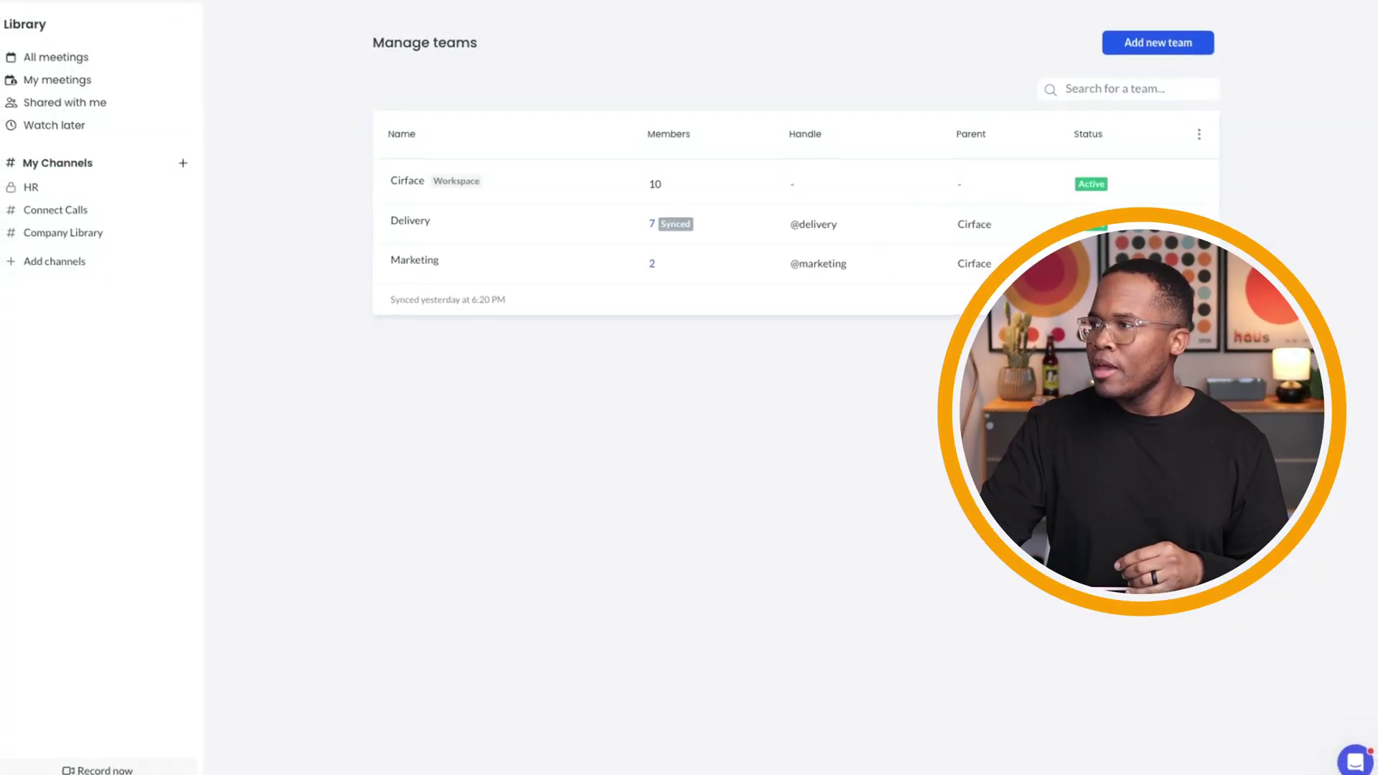
Switch to the ongoing Google Meet call and review the meeting's AI recap in the Fellow side panel.
key("ctrl+Up")
left_click(718, 61)
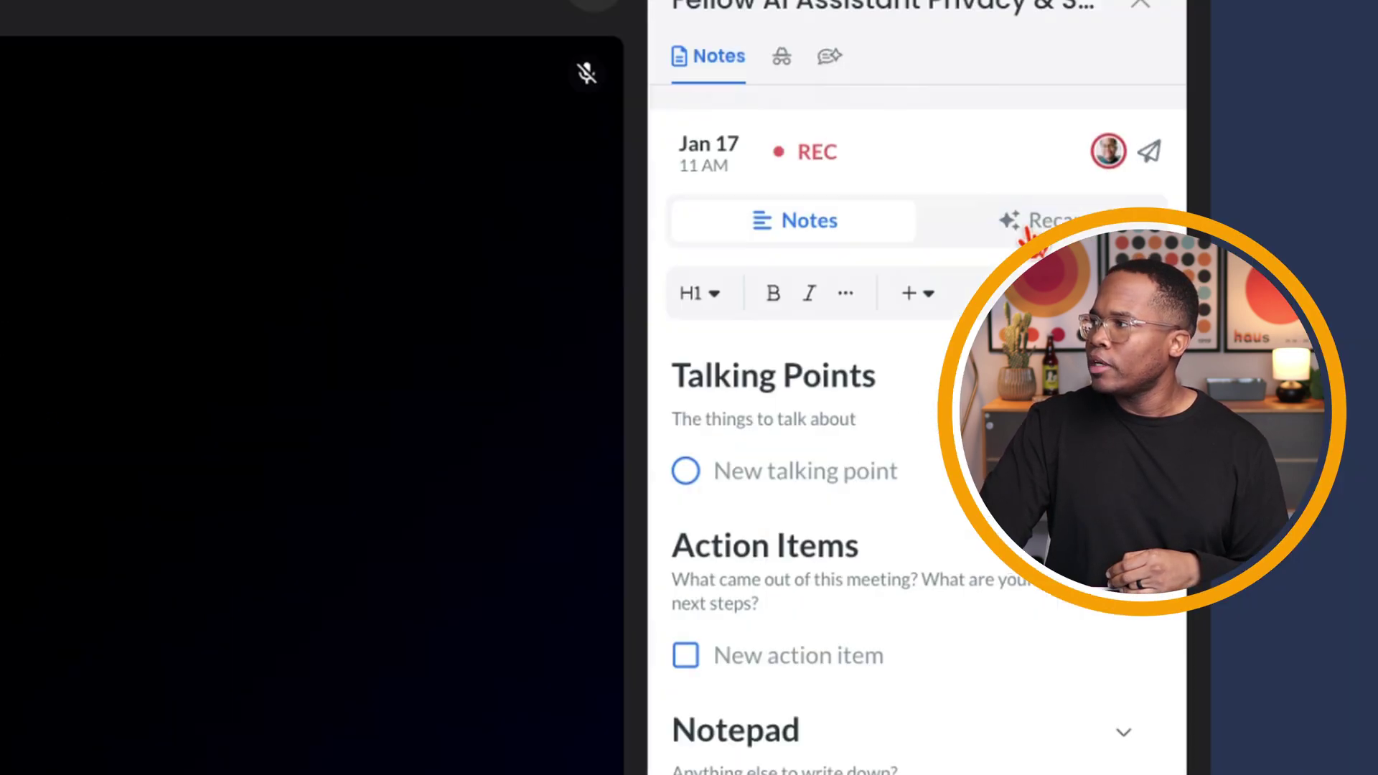
left_click(1012, 225)
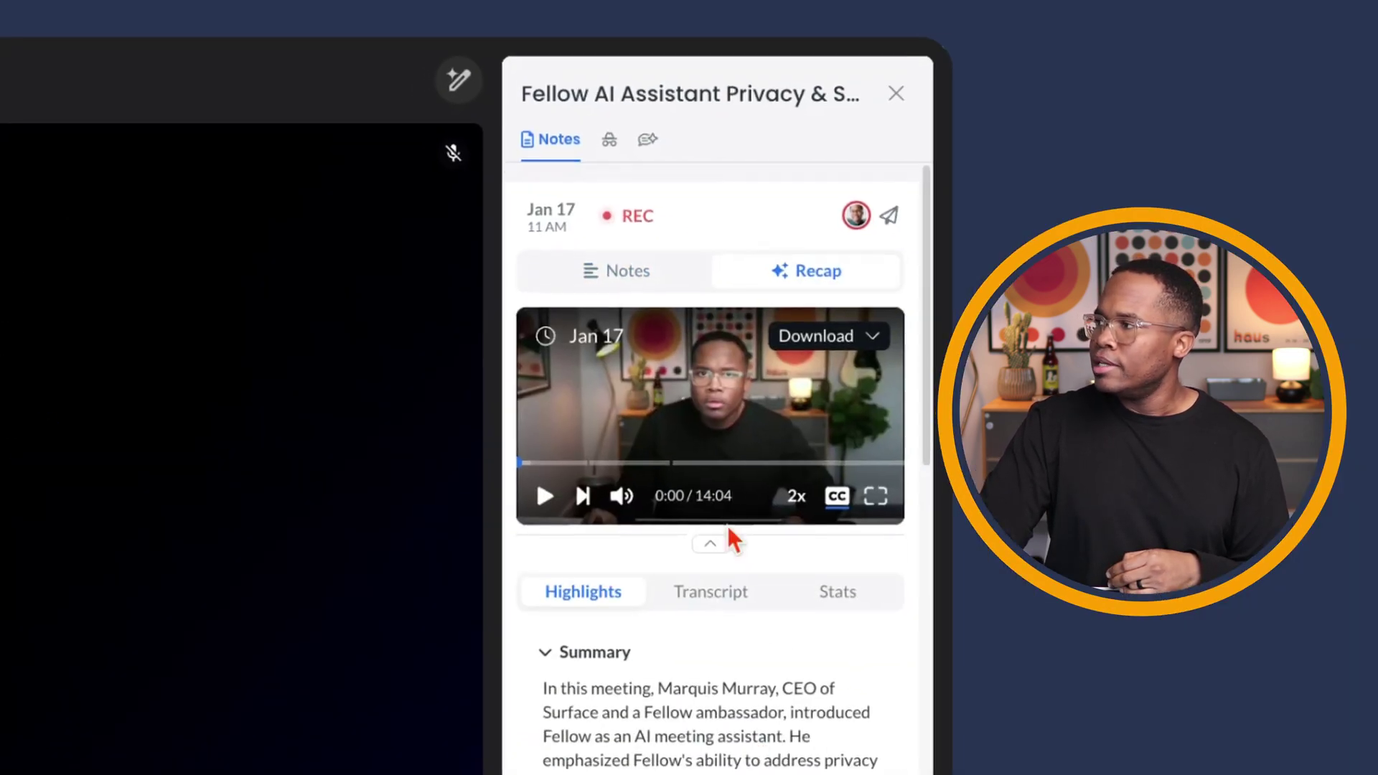
scroll(649, 653, "down", 8)
scroll(701, 689, "up", 8)
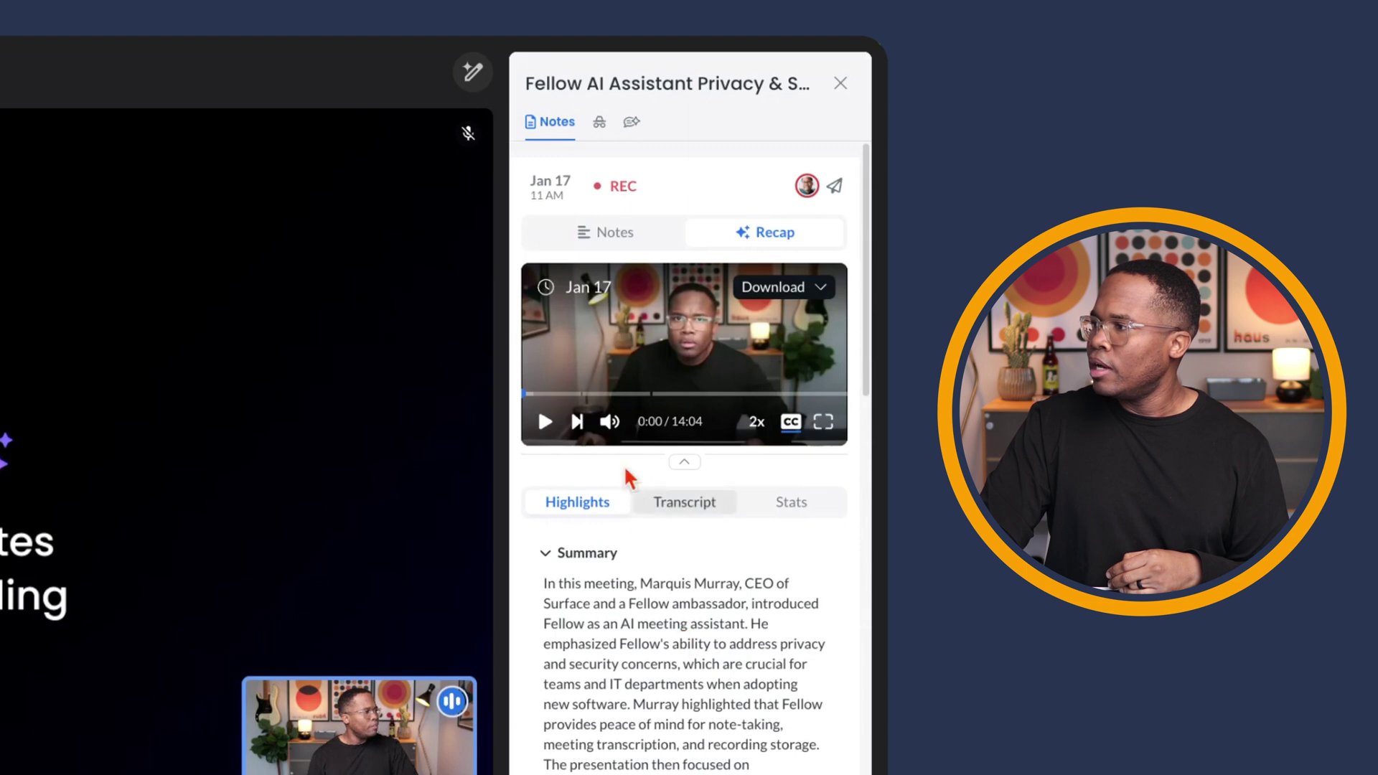
Show the meeting's notes, view the Ask Copilot assistant, and return to the notes with their recording control.
left_click(610, 233)
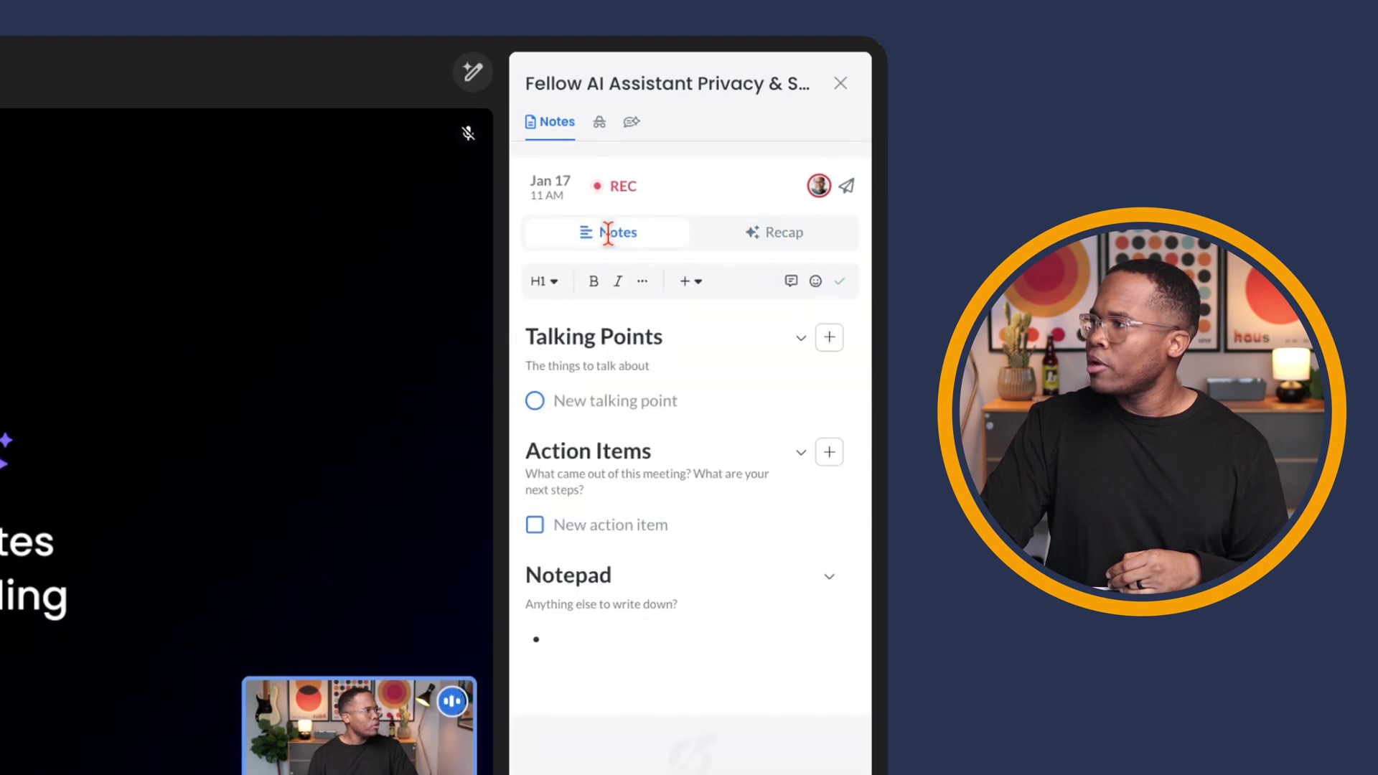
left_click(632, 123)
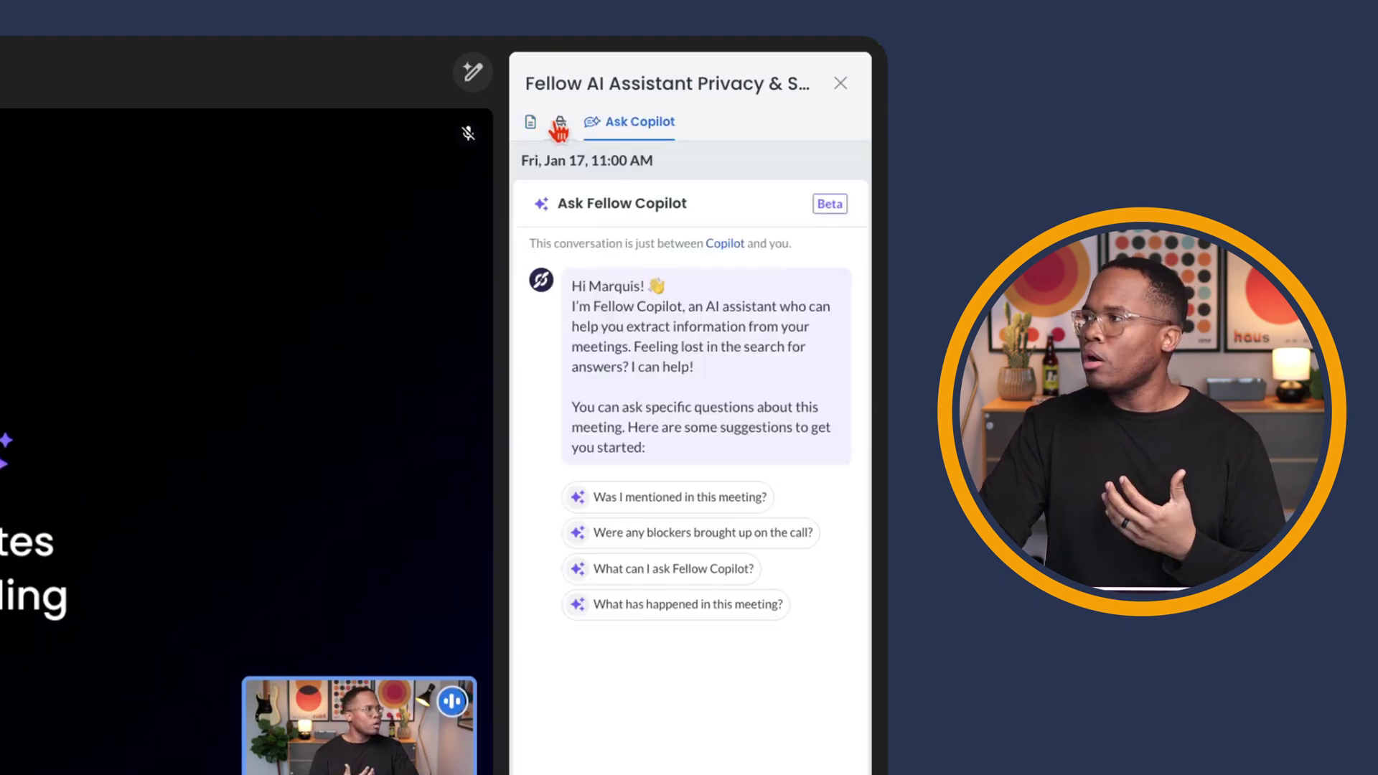
left_click(531, 124)
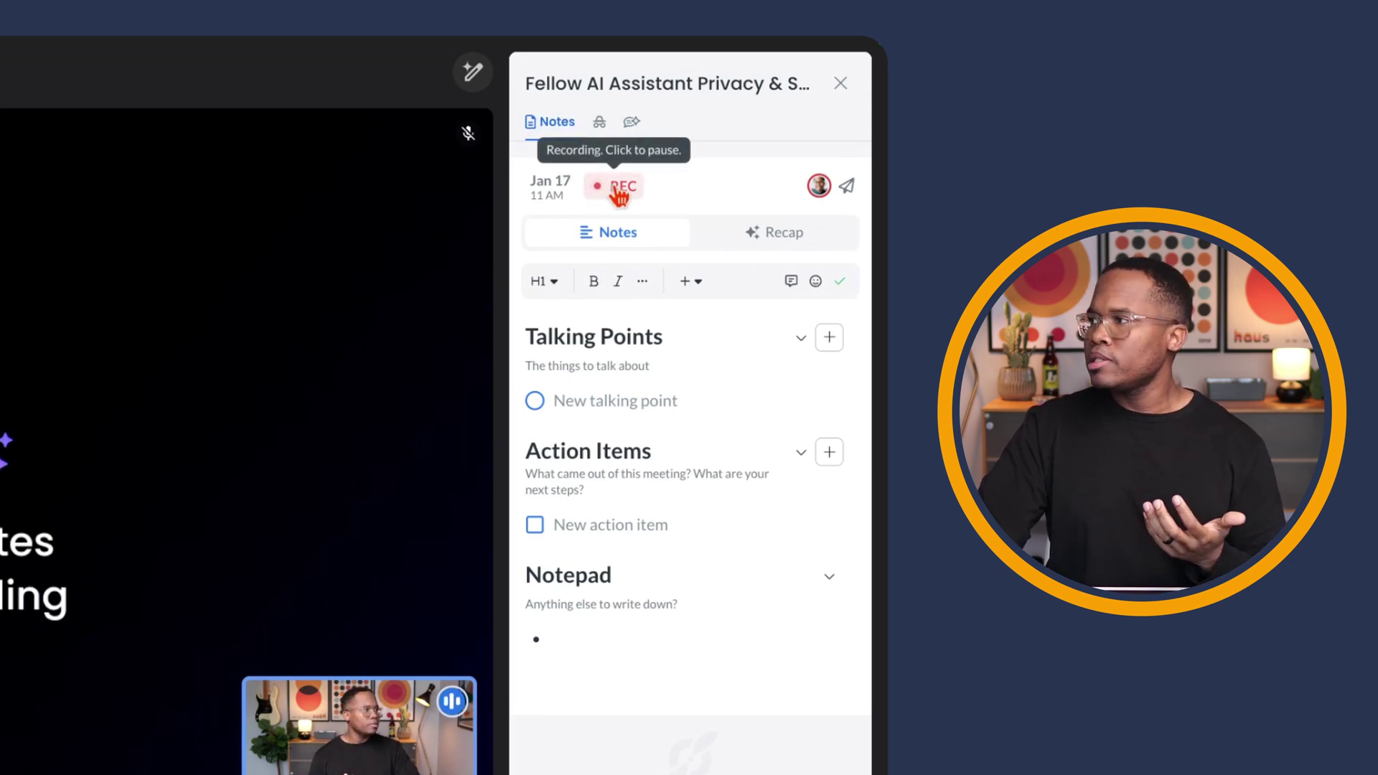
left_click(571, 224)
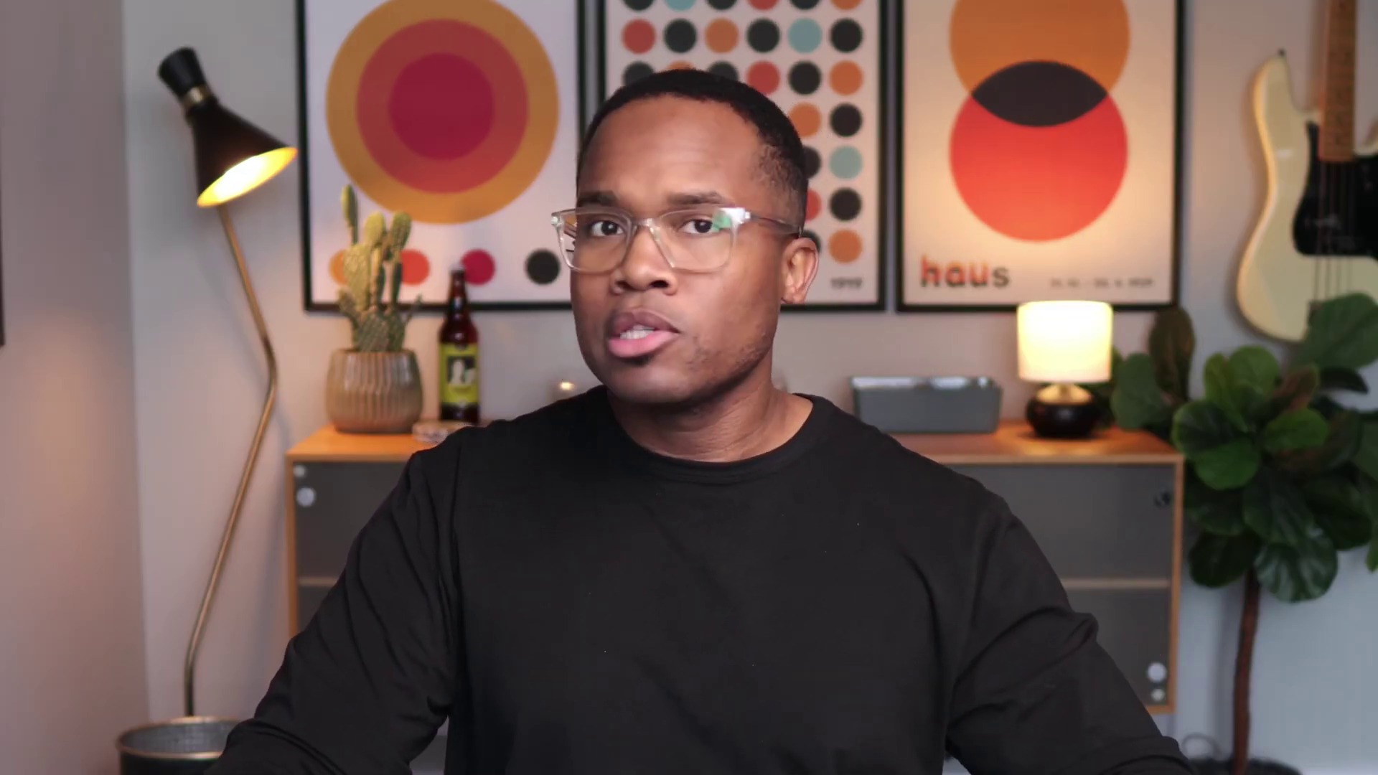
left_click(926, 711)
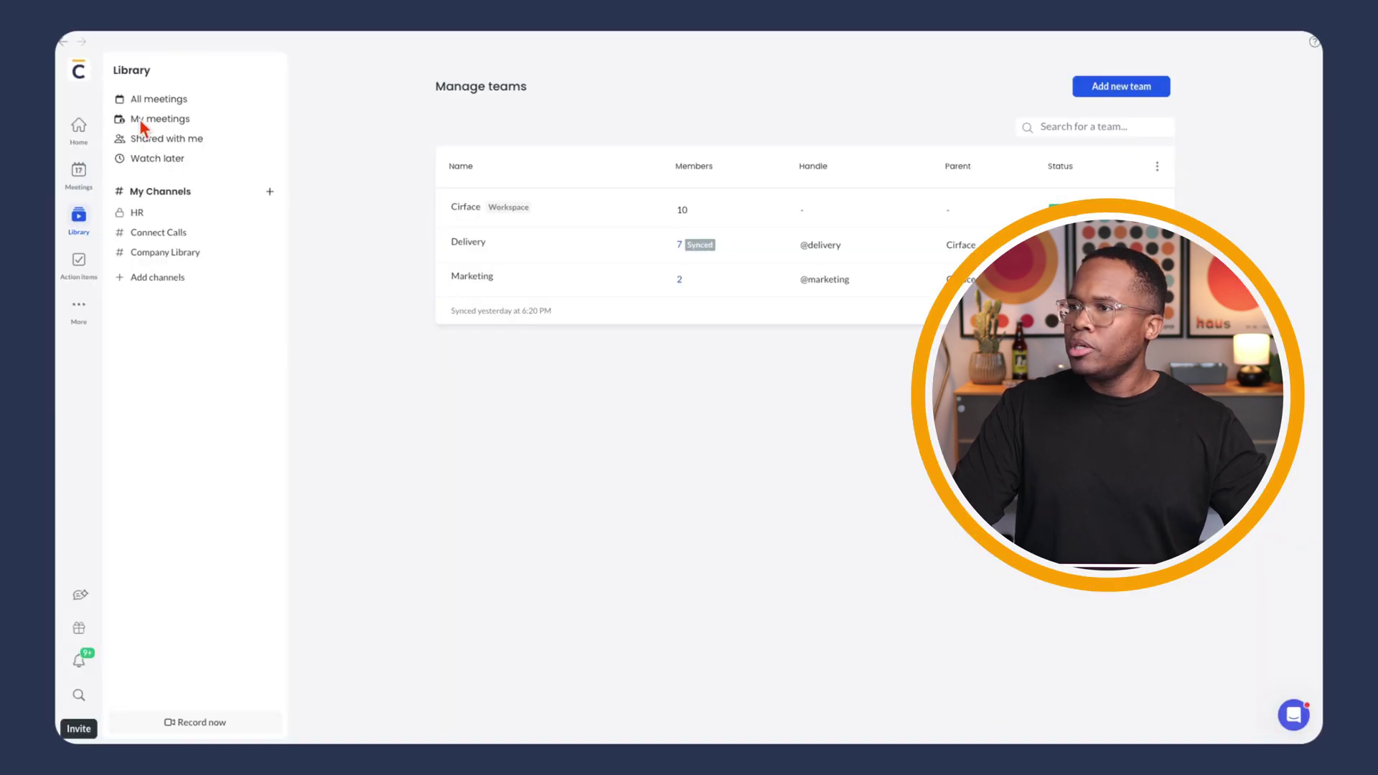
Open the 14-minute Fellow AI Assistant Privacy & Security Demo recording from My meetings in the Fellow library.
left_click(145, 122)
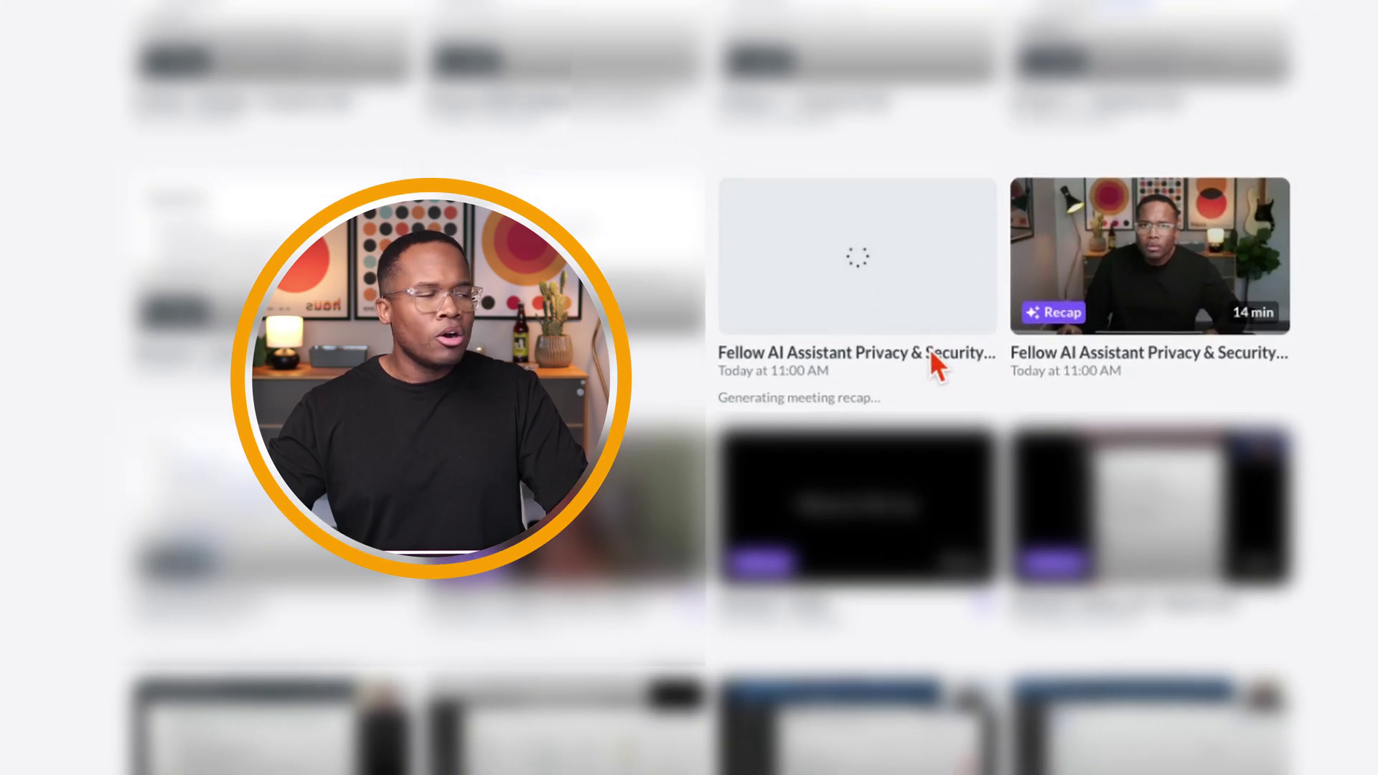
mouse_move(1114, 285)
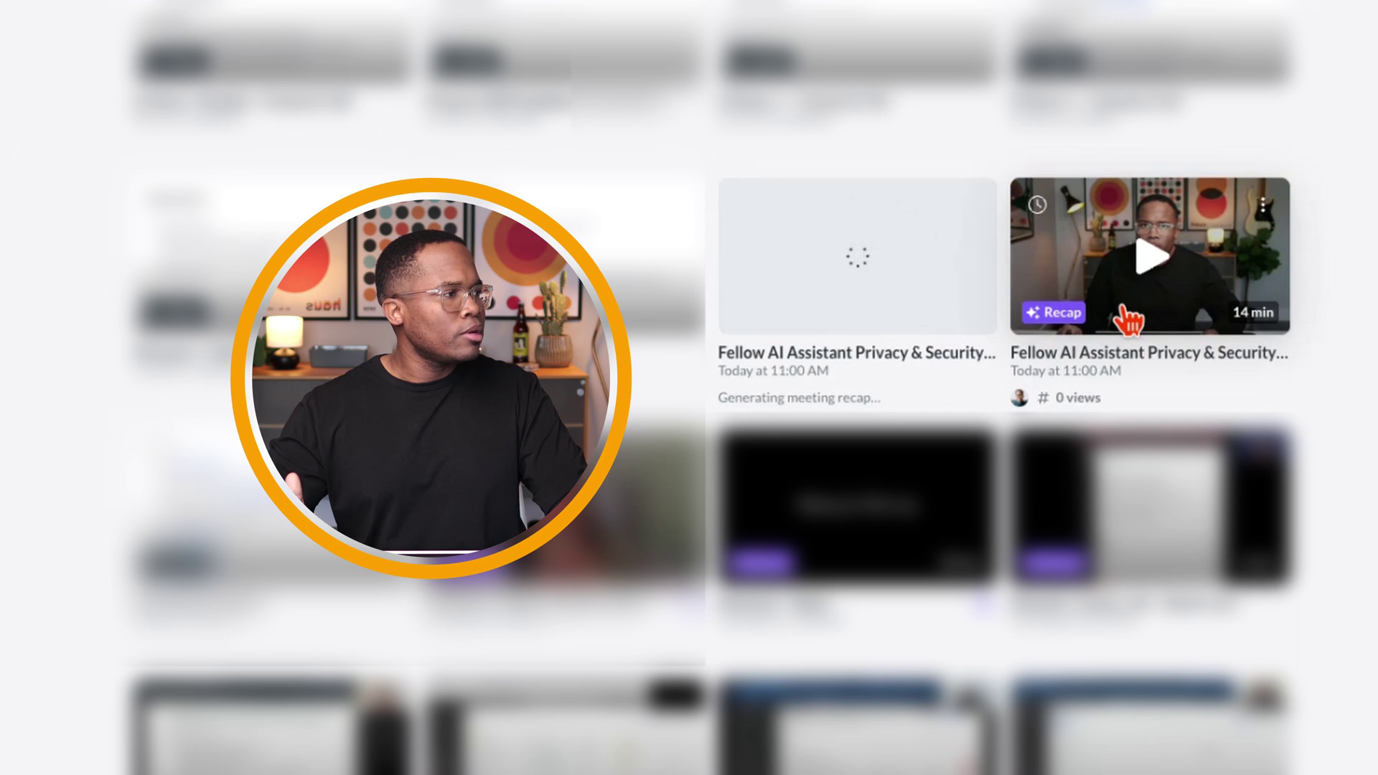
left_click(1123, 313)
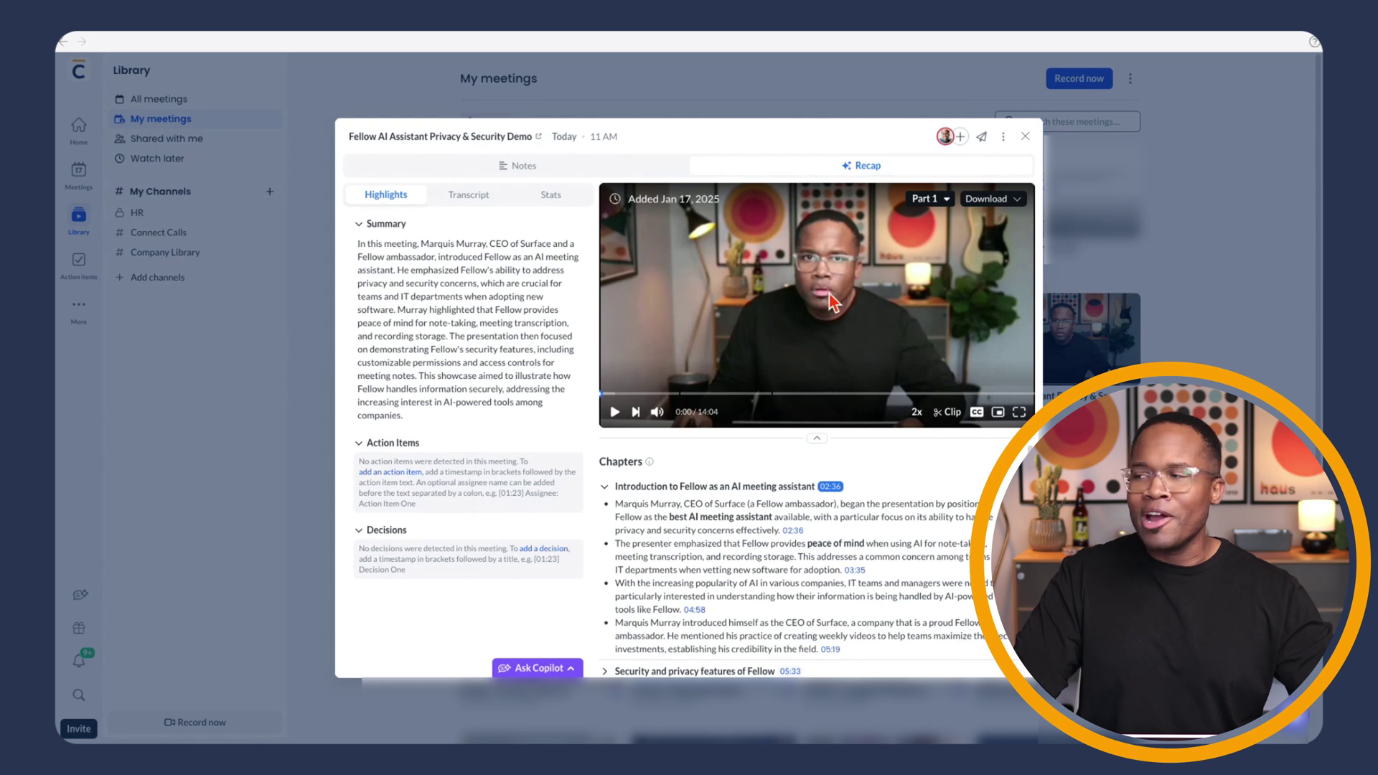
Show the recording's transcript and select the "Hey, check, check" line about syncing up Google Meet and Fellow.
left_click(485, 202)
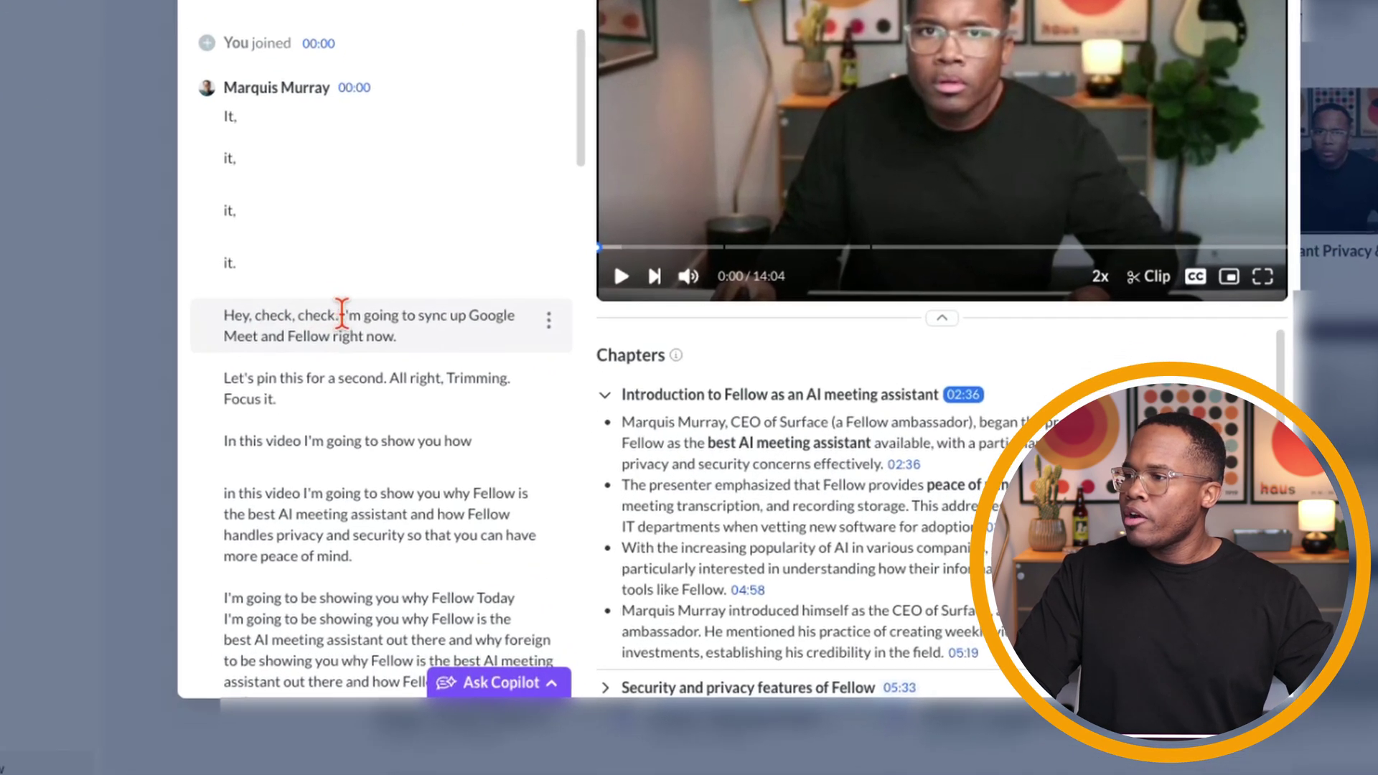
left_click_drag(383, 437, 443, 437)
left_click(375, 228)
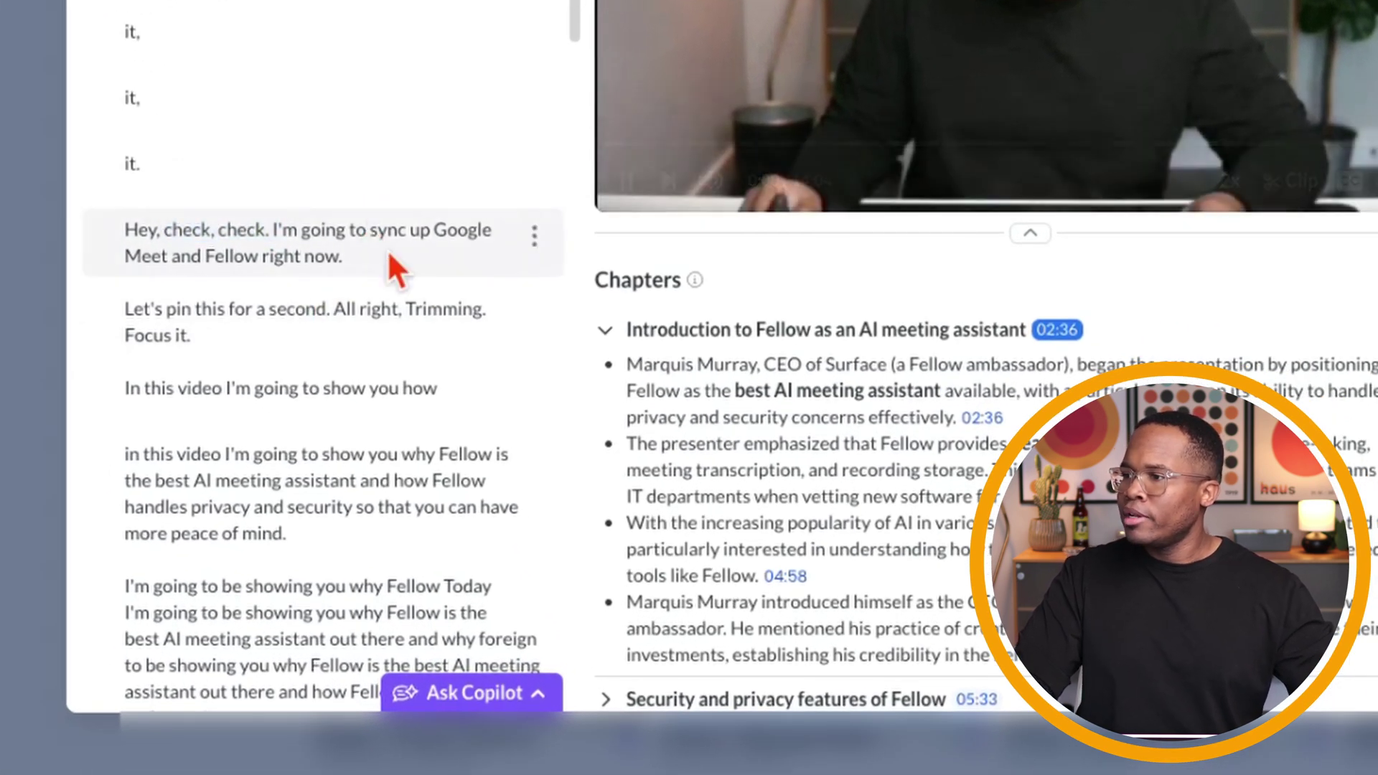
left_click(387, 254)
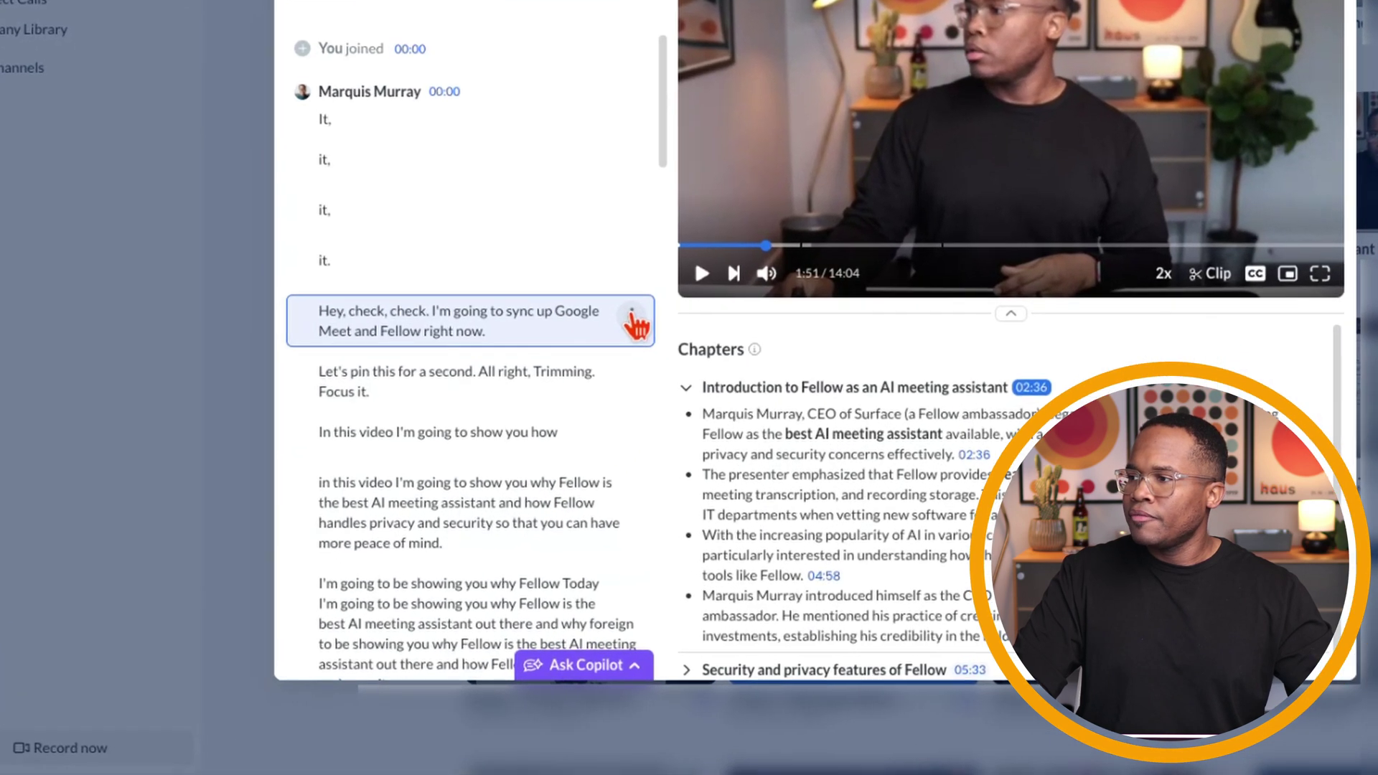
Permanently redact the "Hey, check, check" line from the transcript and recording, confirming with DELETE and keeping Regenerate AI Recap enabled.
left_click(571, 436)
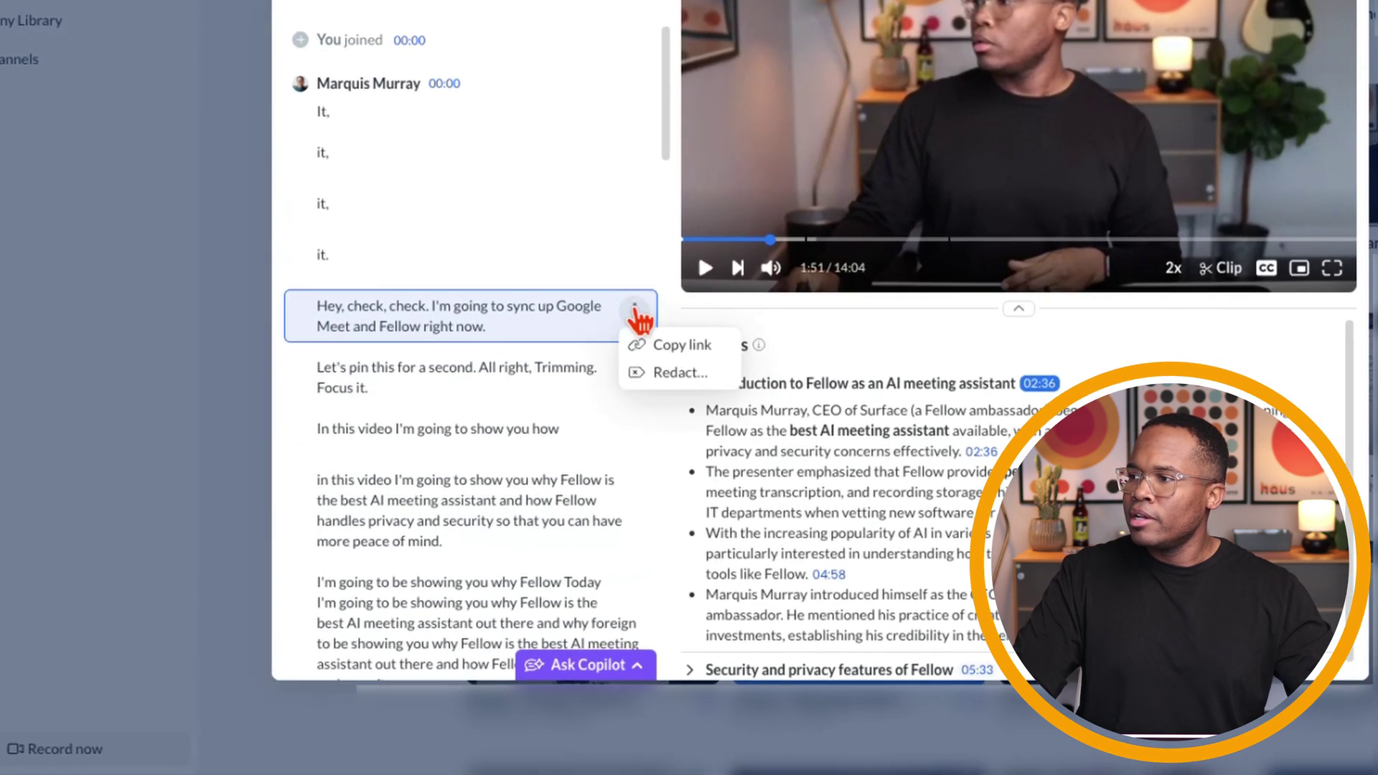
left_click(673, 375)
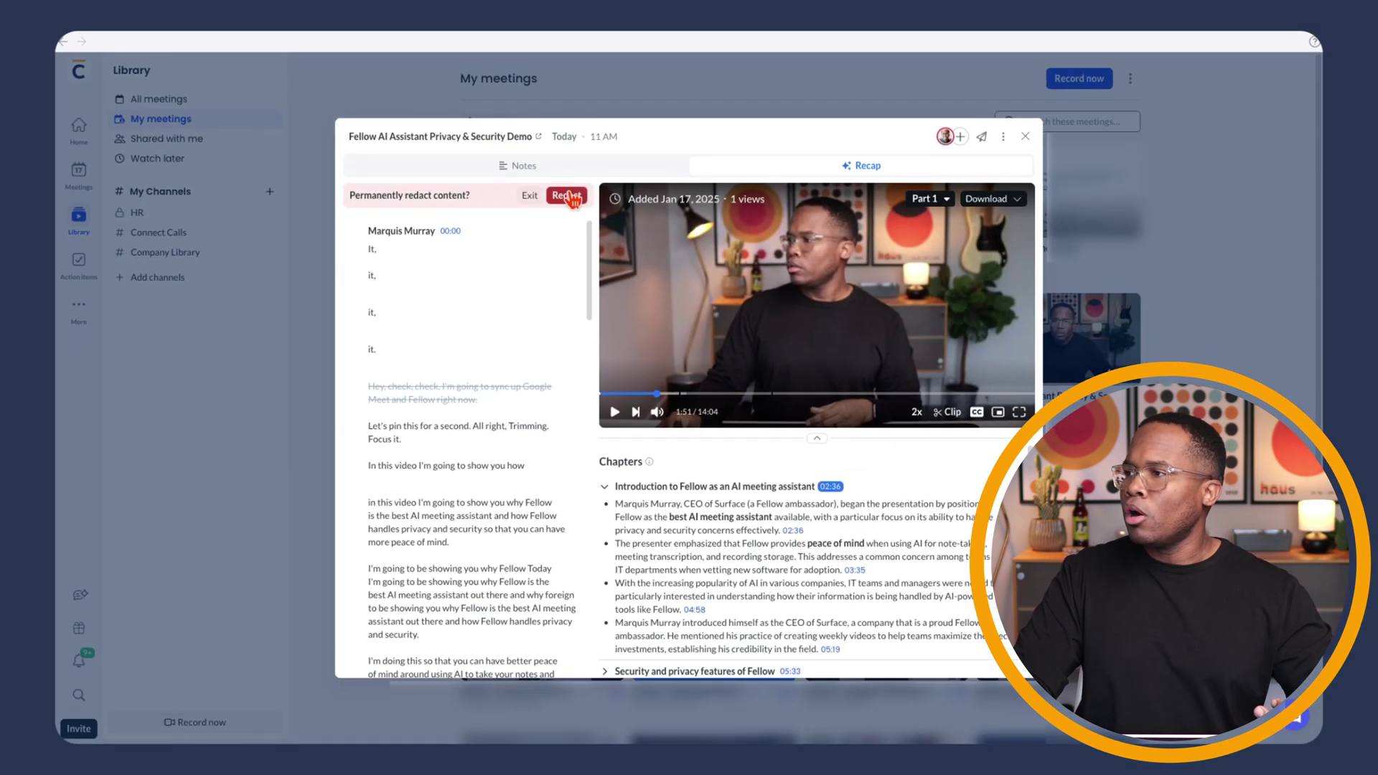
left_click(566, 195)
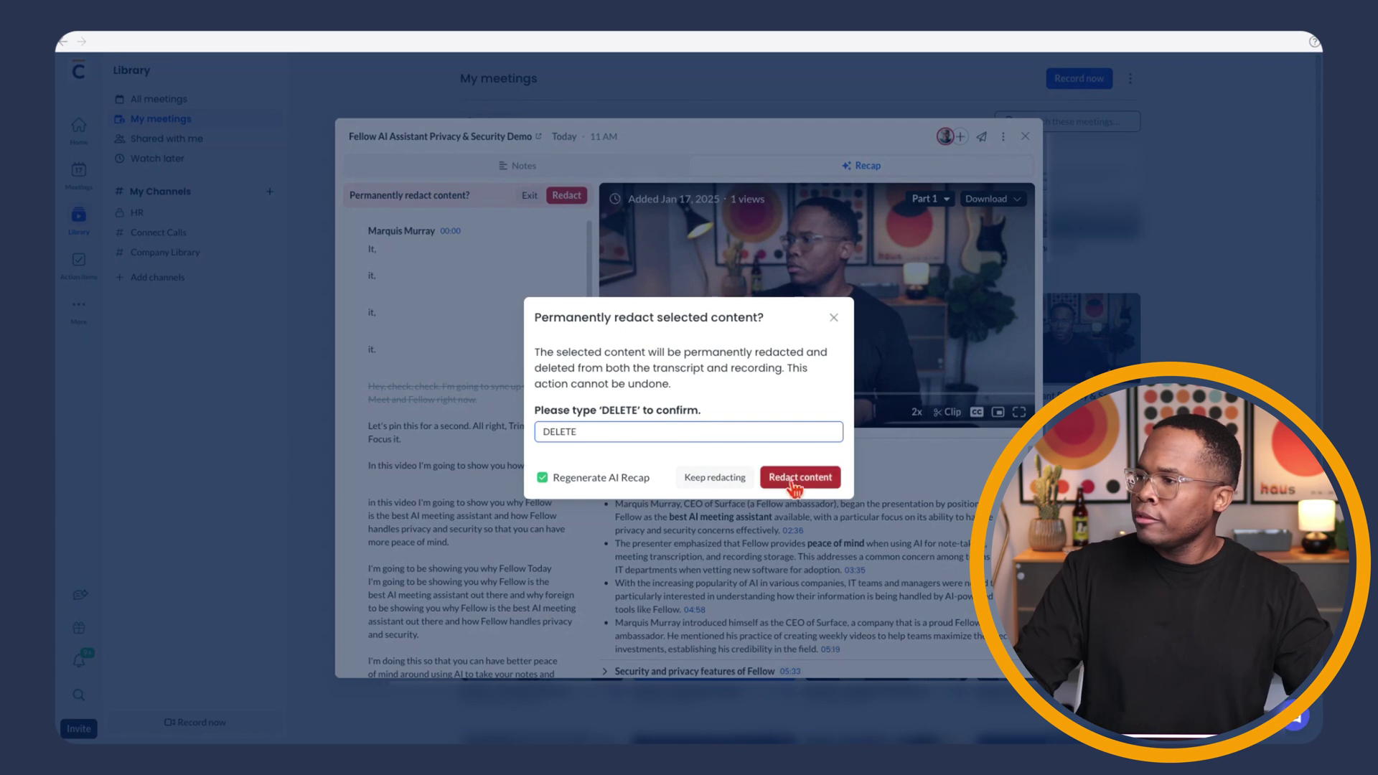
left_click(814, 483)
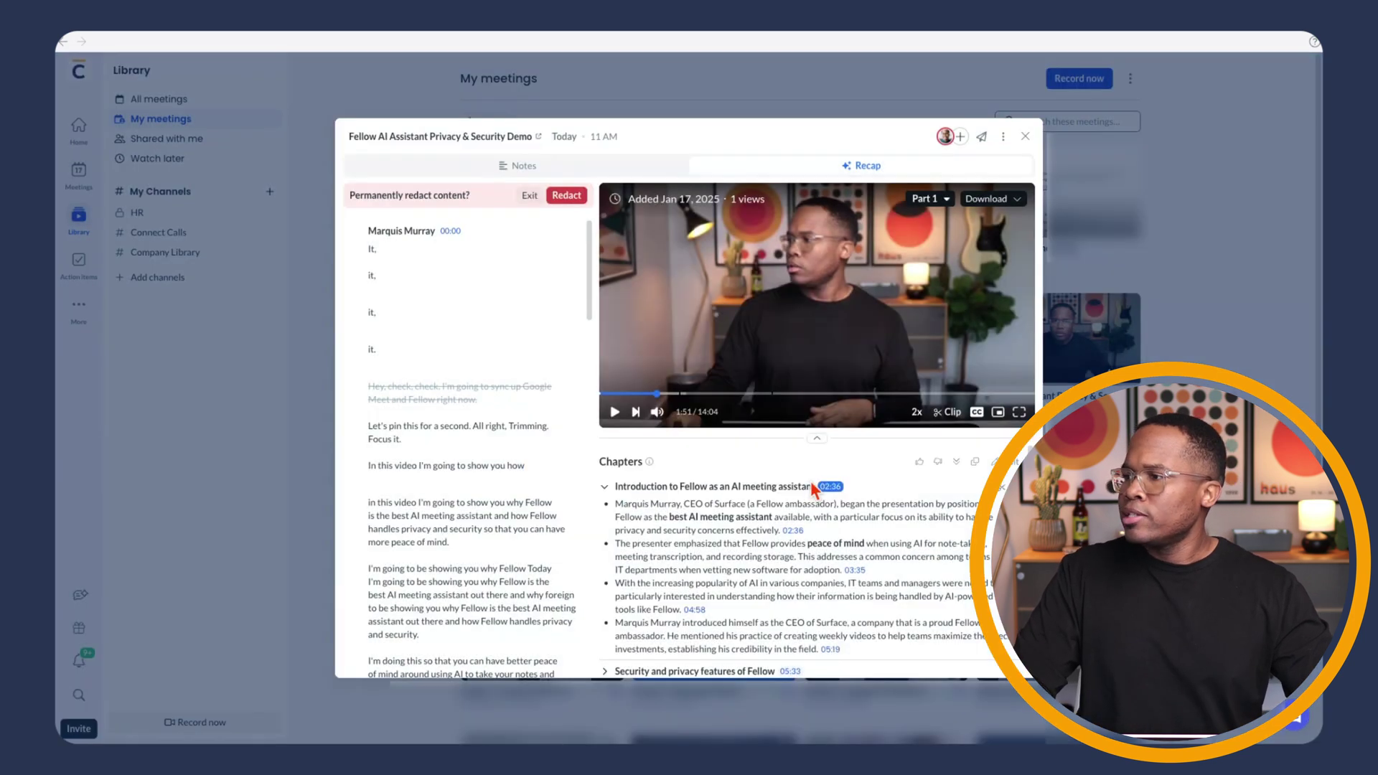